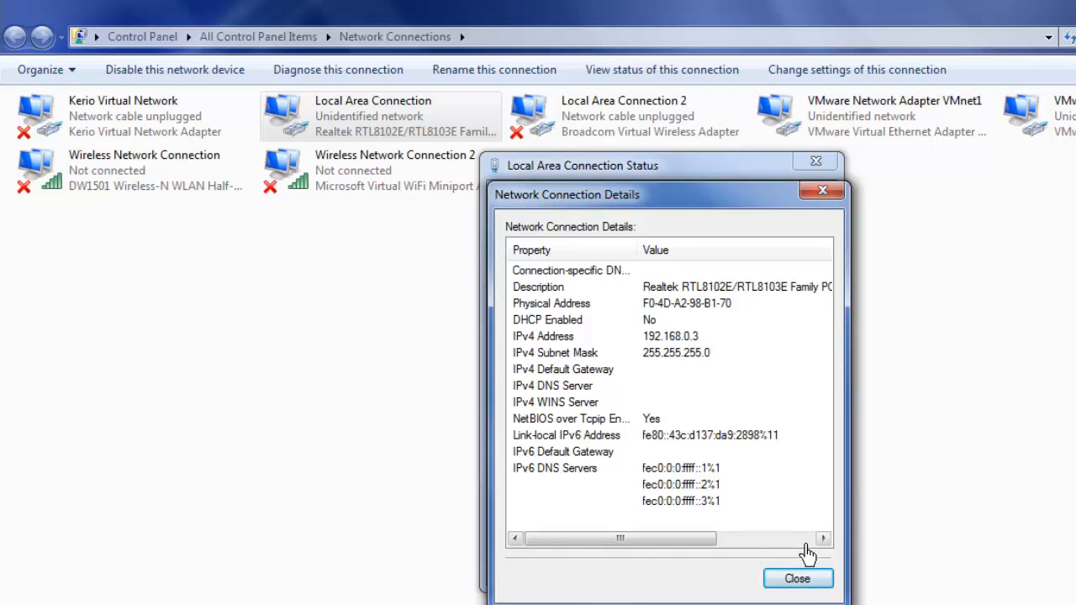
Close the Local Area Connection details and status dialogs and launch Remote Desktop Connection with the mstsc command.
left_click(812, 590)
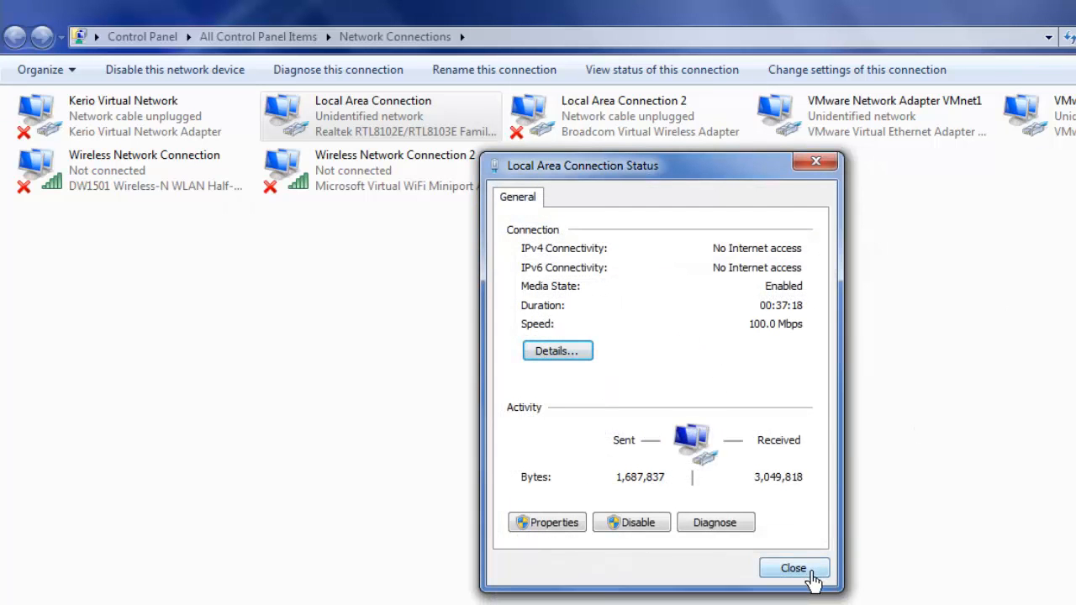
left_click(814, 579)
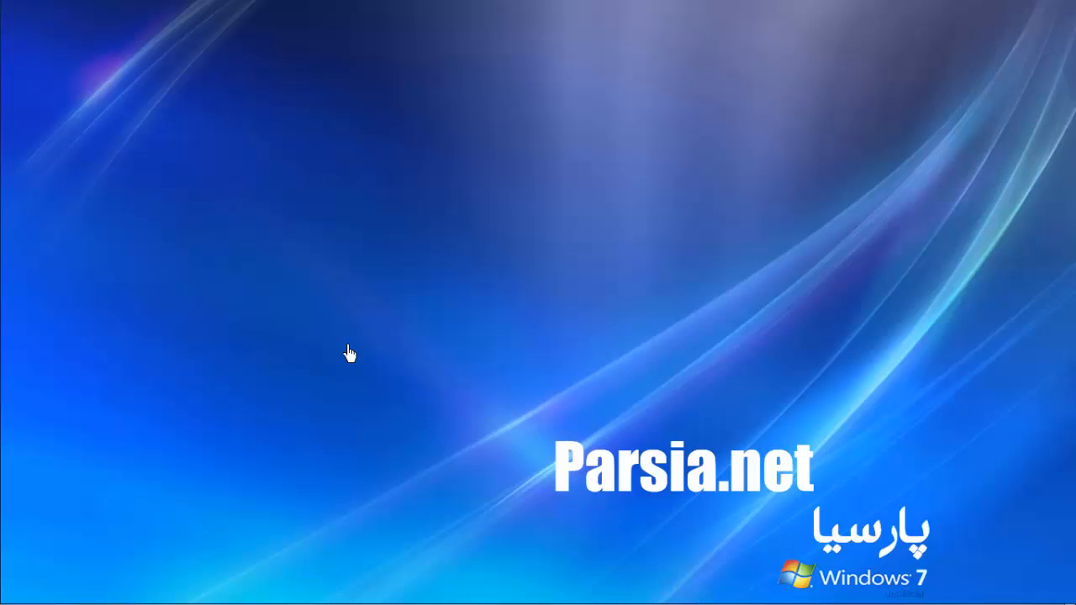
key("super+r")
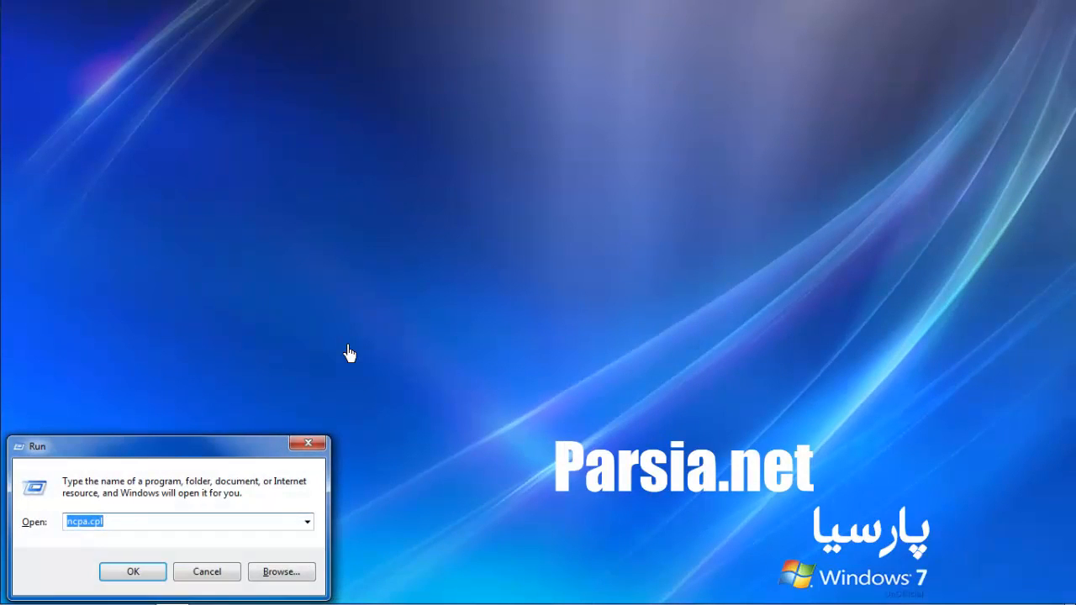
type("ms")
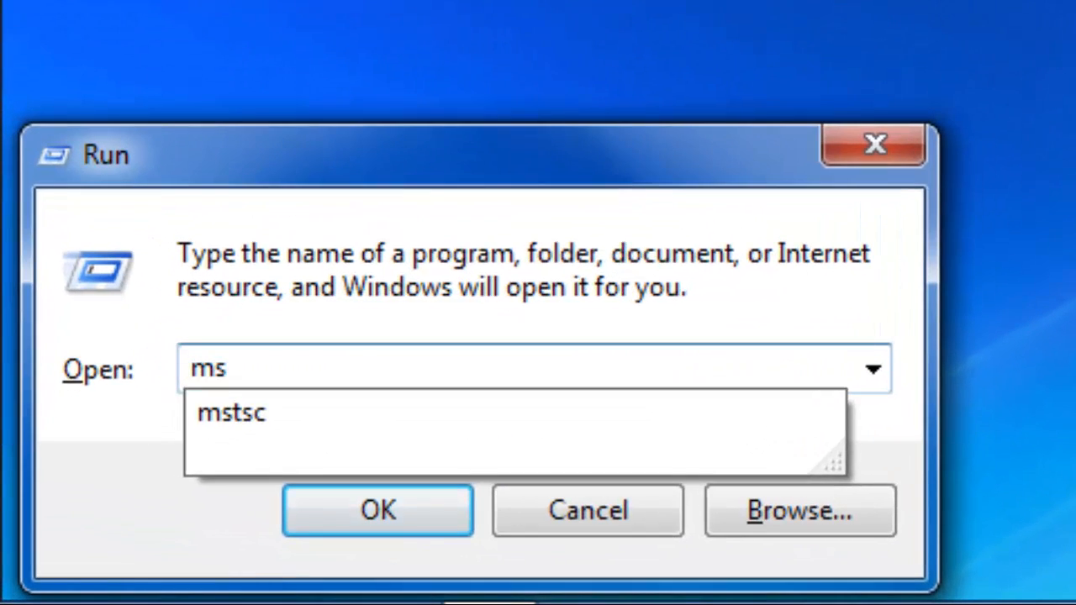
key("Down")
key("Return")
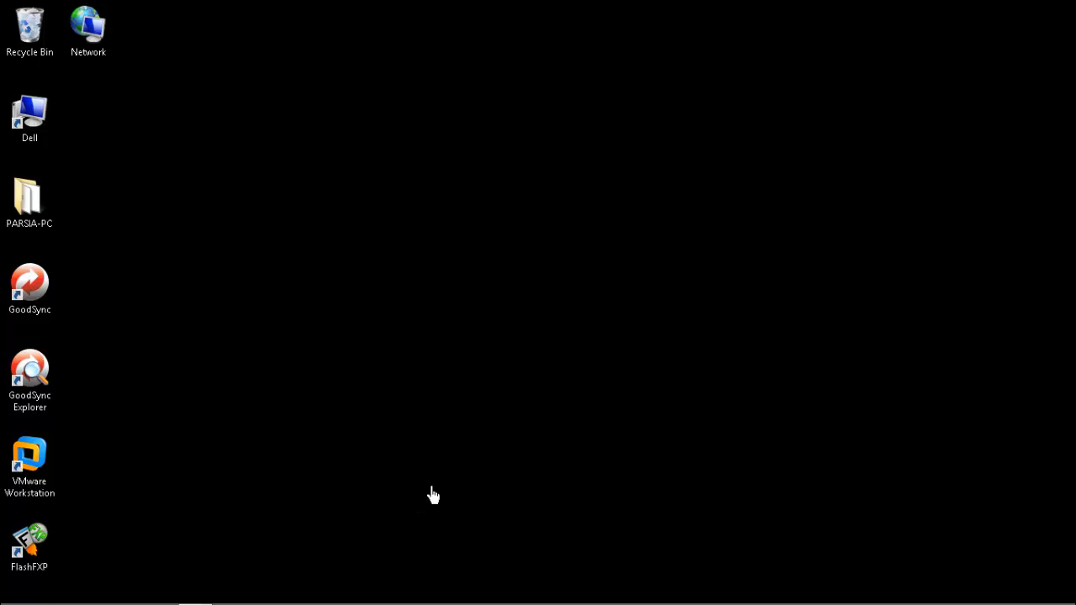
Open Network Connections on the remote computer with ncpa.cpl and identify the Wi-Fi and Ethernet 2 adapters.
key("super+r")
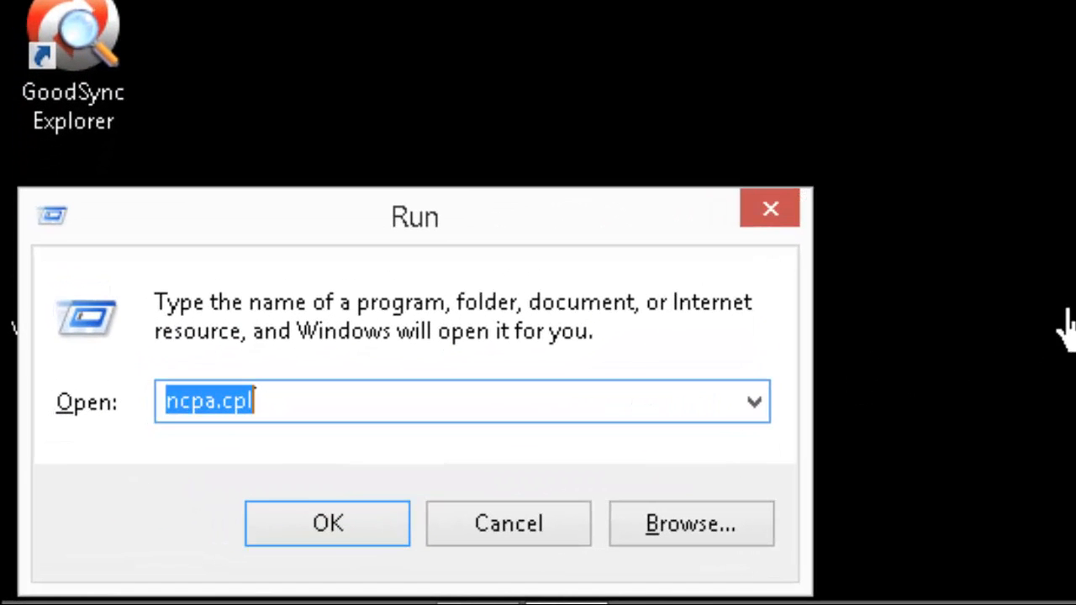
key("Return")
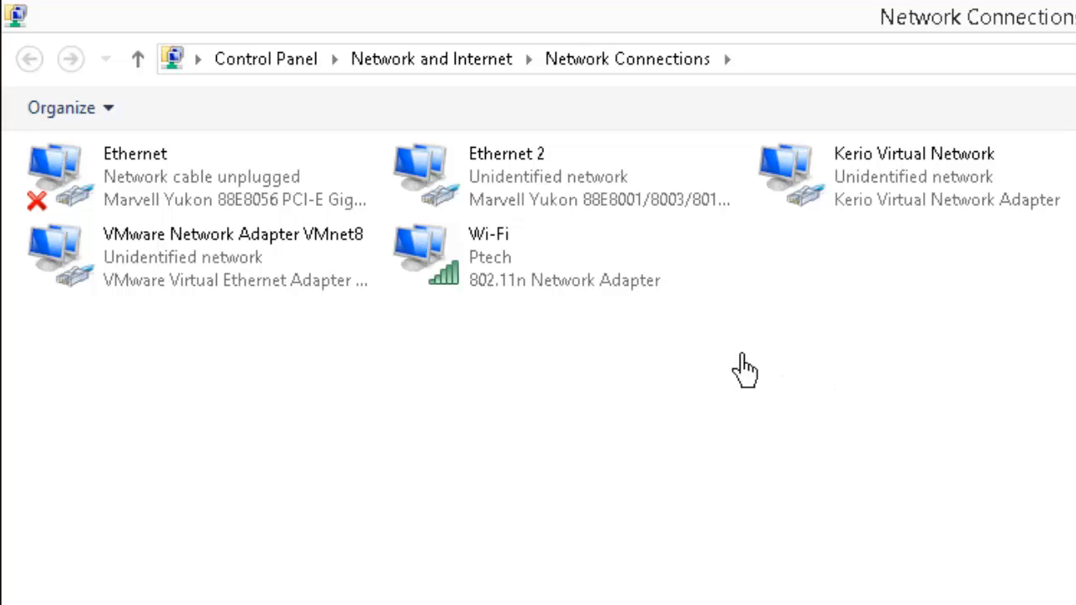
left_click(502, 283)
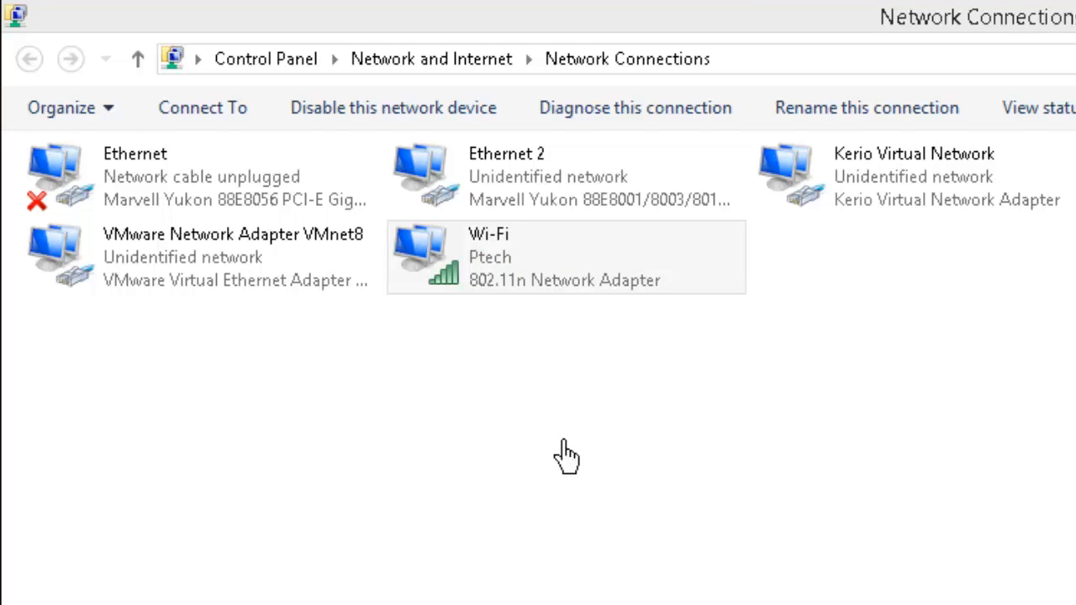
left_click(411, 290)
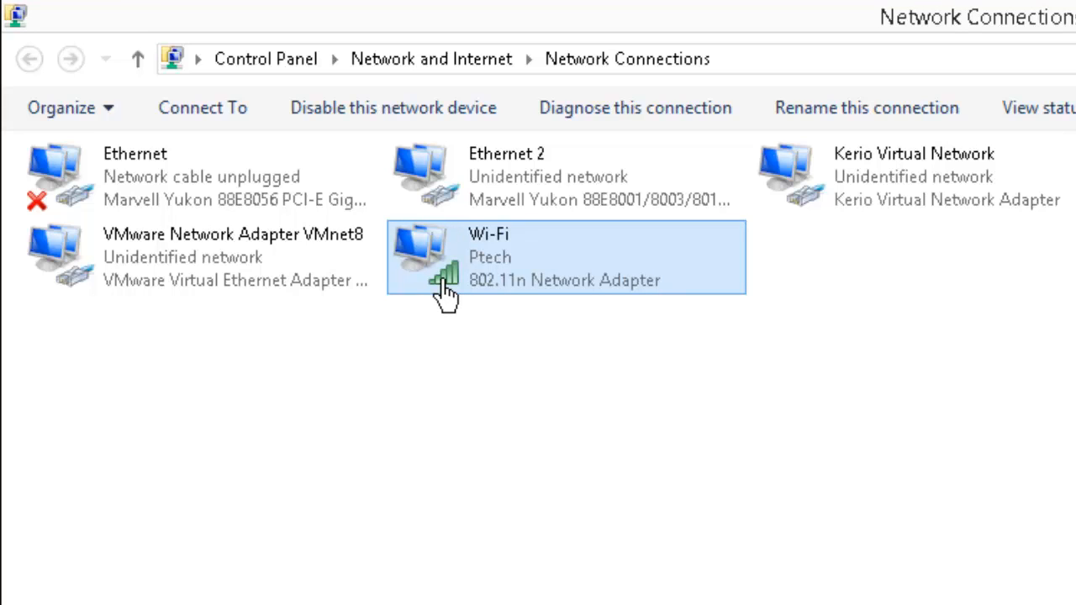
left_click(446, 195)
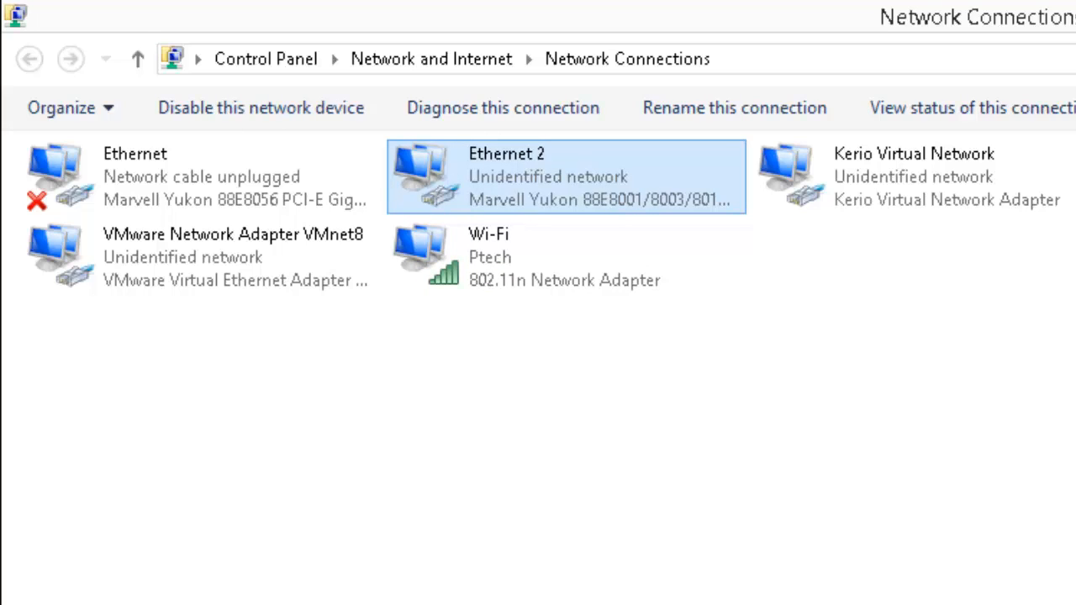
left_click(479, 275)
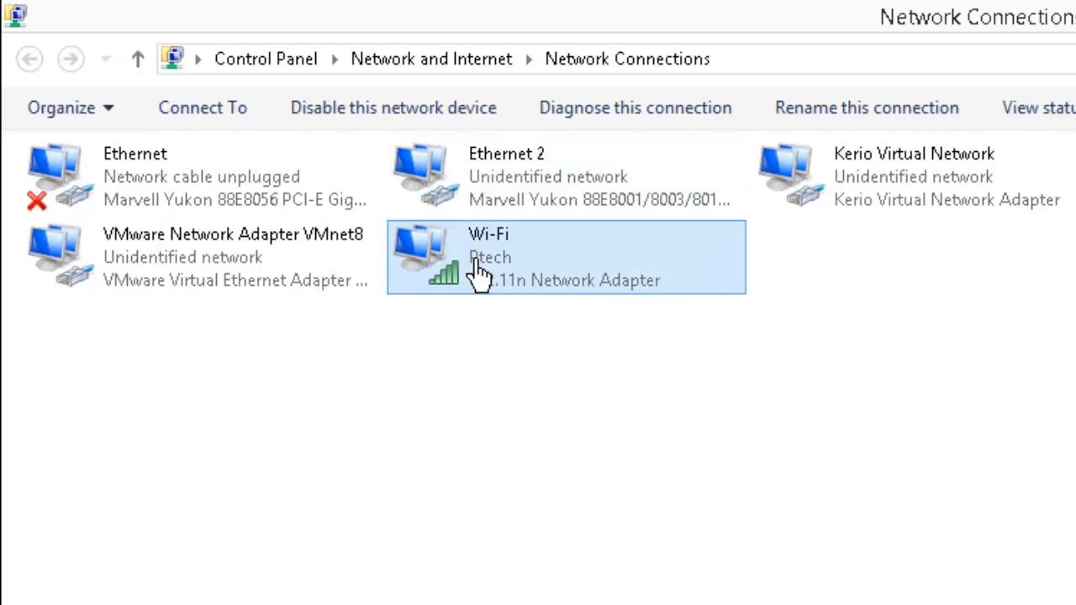
Share the Wi-Fi adapter's Internet connection with other network users, using Ethernet 2 as the home networking connection.
right_click(479, 275)
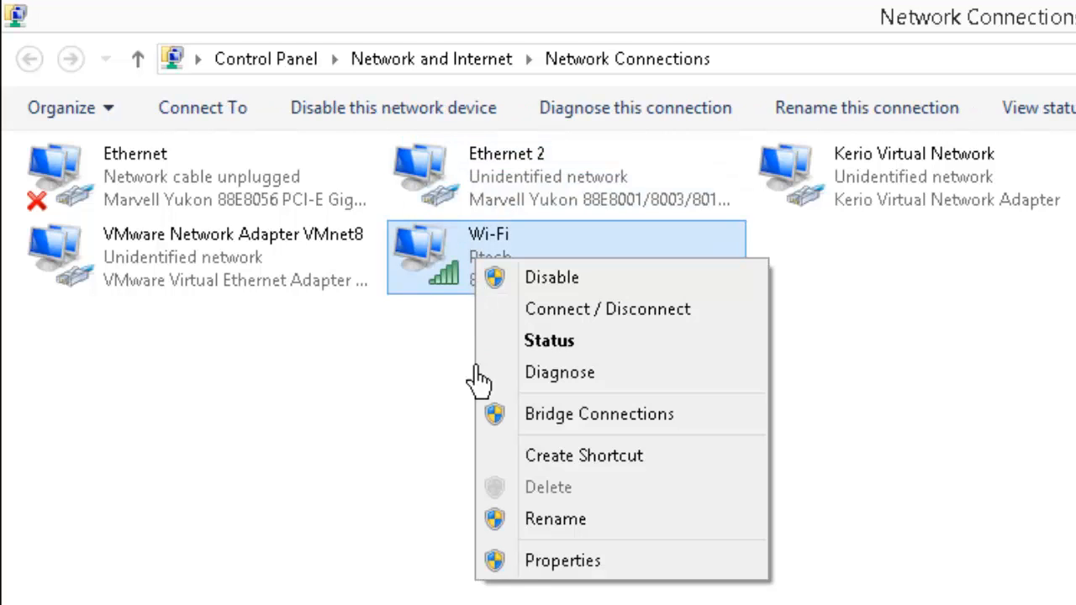
left_click(533, 561)
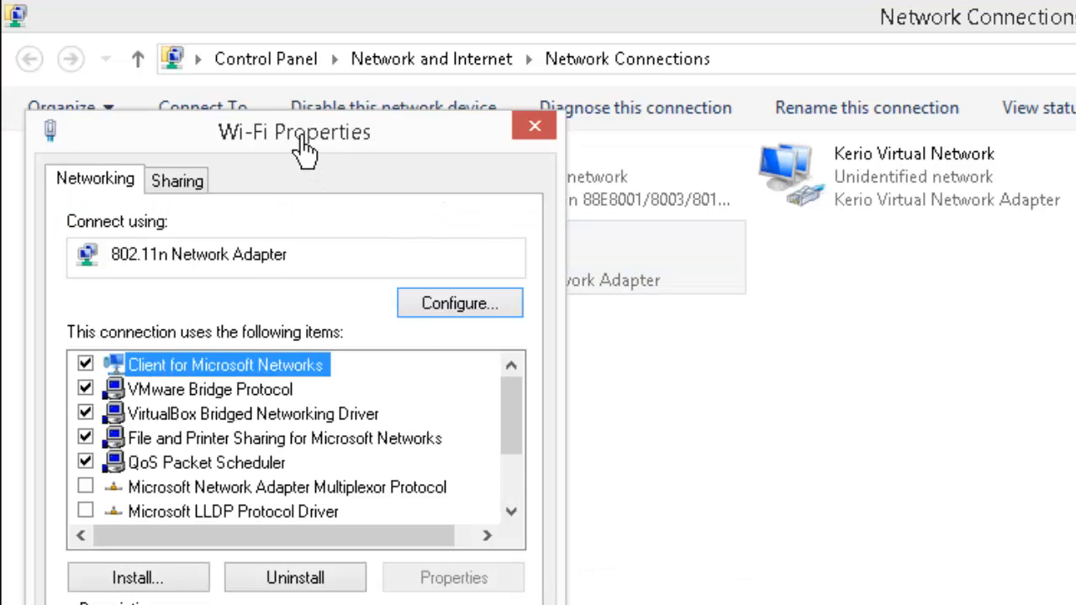
left_click_drag(304, 151, 1016, 186)
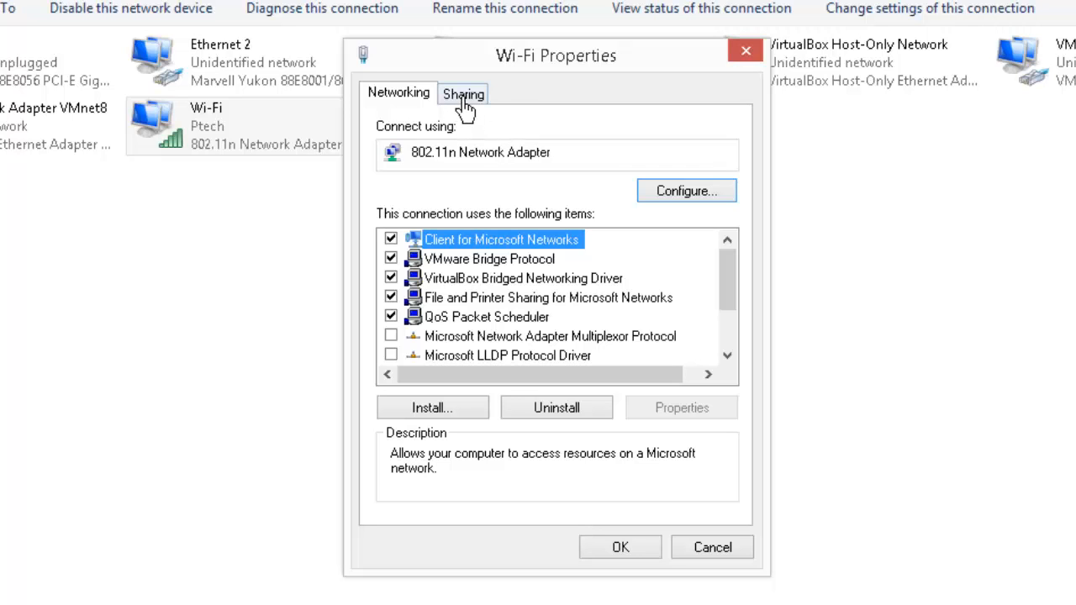
left_click(464, 96)
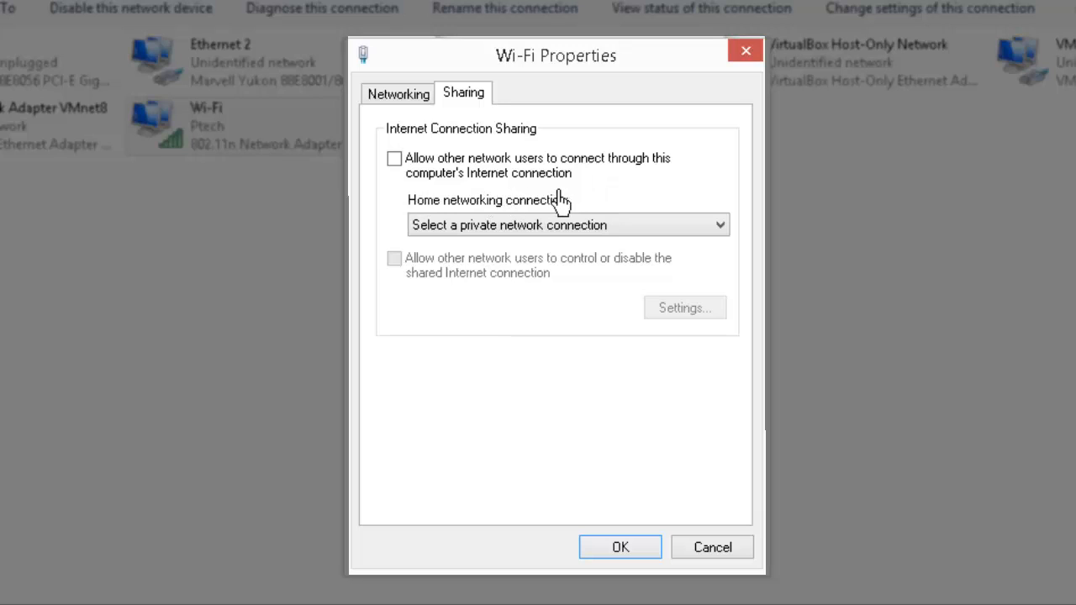
left_click(395, 158)
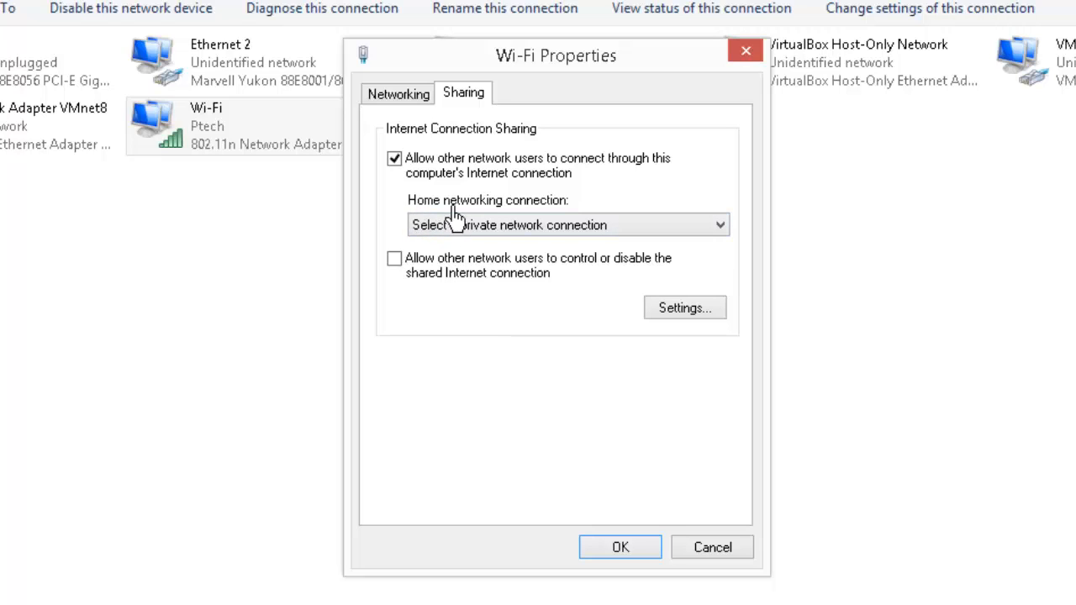
left_click(581, 227)
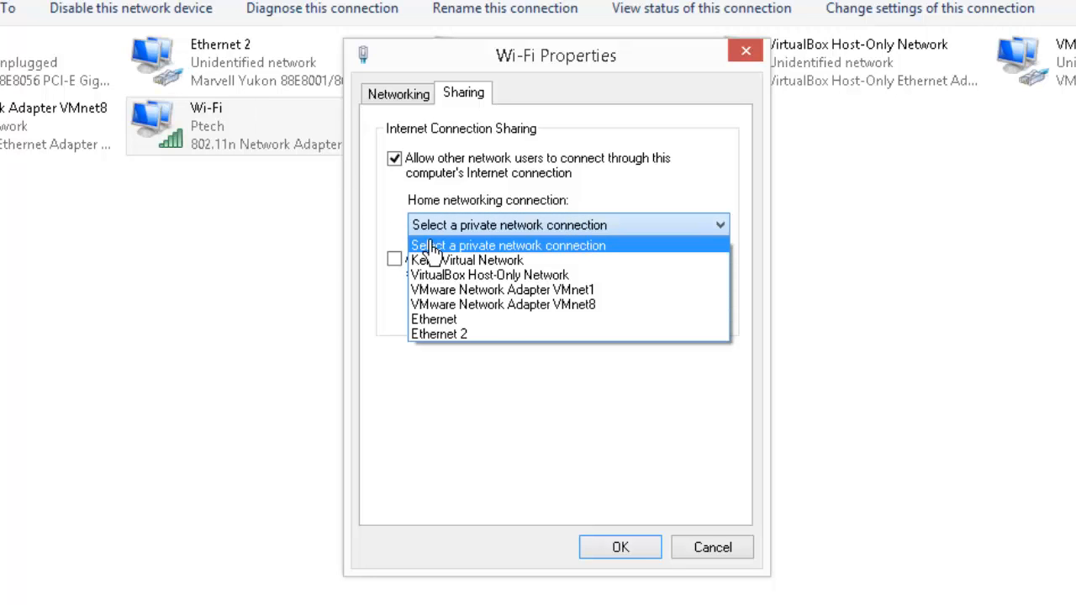
left_click(480, 337)
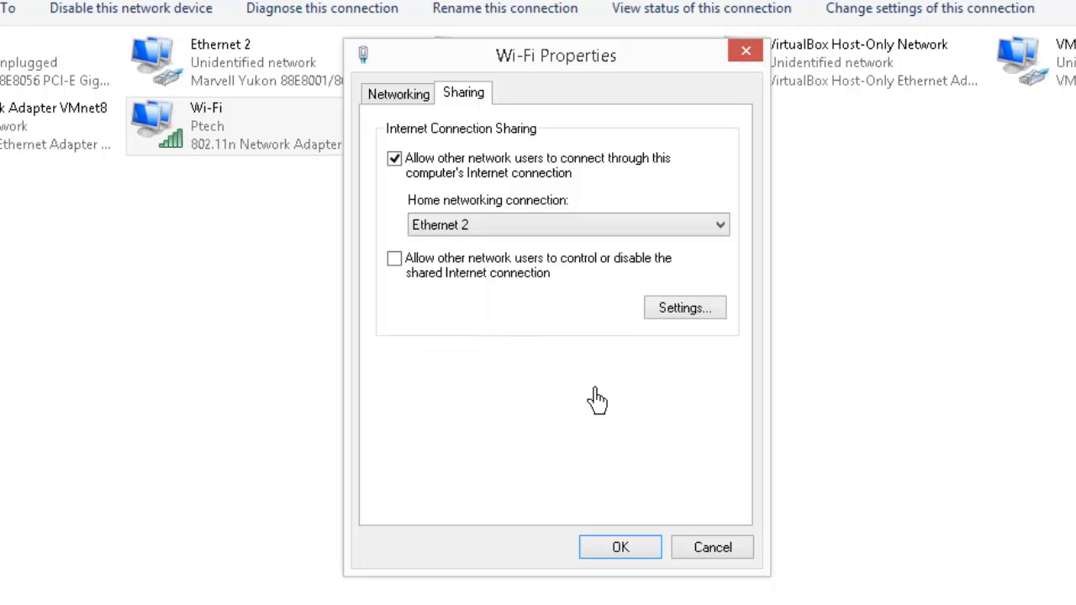
left_click(623, 550)
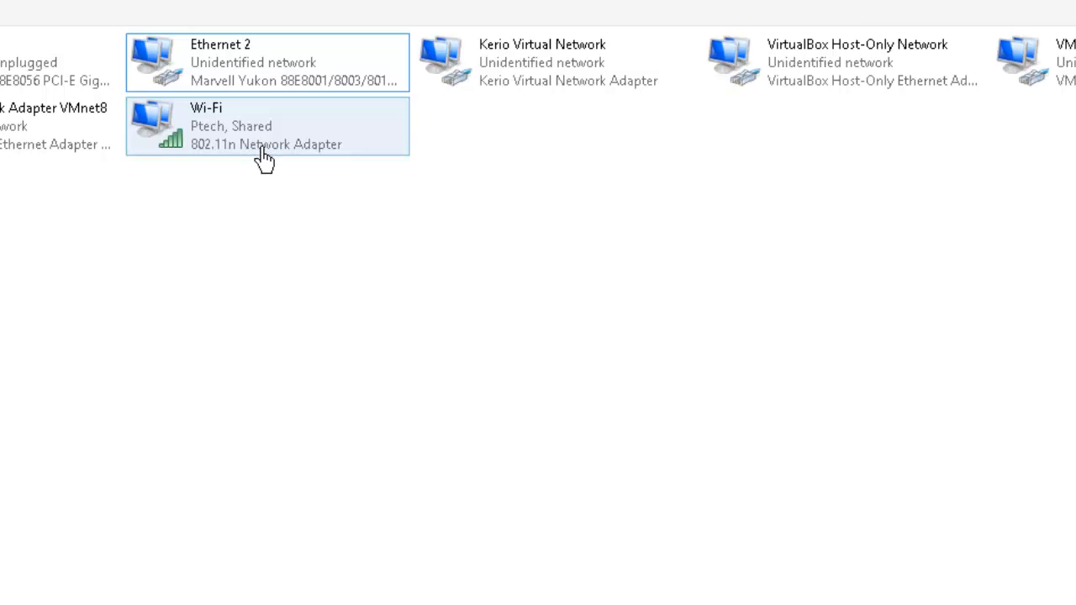
Open the Internet Protocol Version 4 (TCP/IPv4) properties of the Ethernet 2 adapter.
left_click(249, 153)
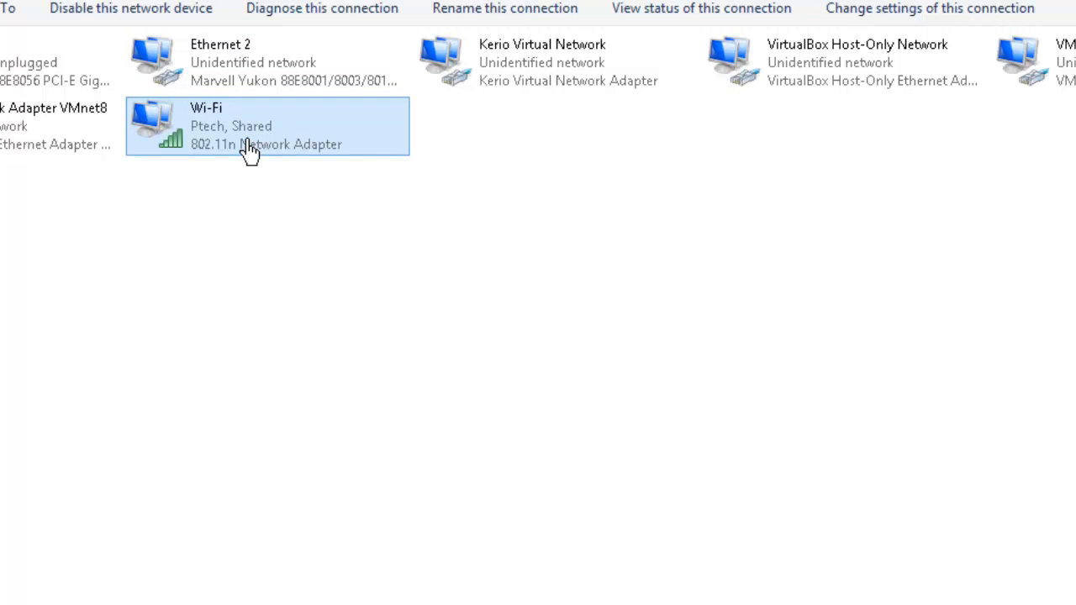
left_click(244, 77)
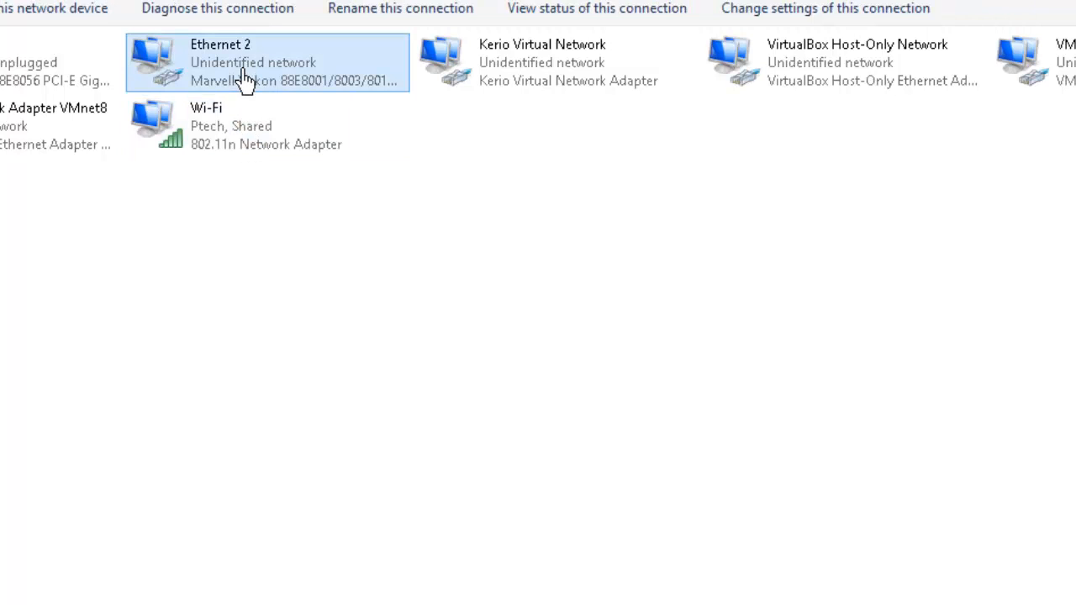
double_click(244, 77)
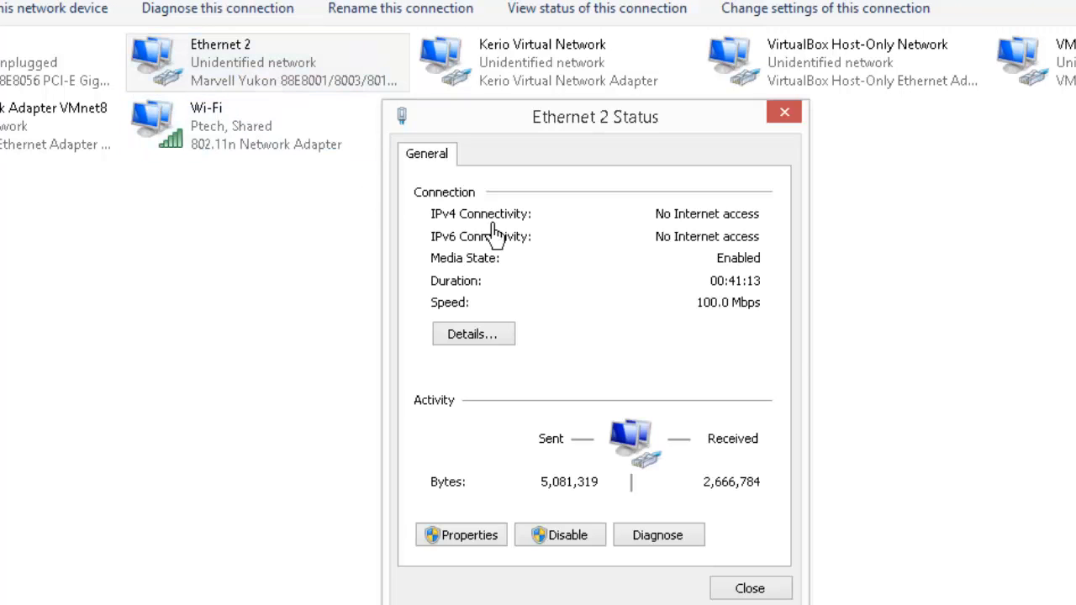
left_click(454, 538)
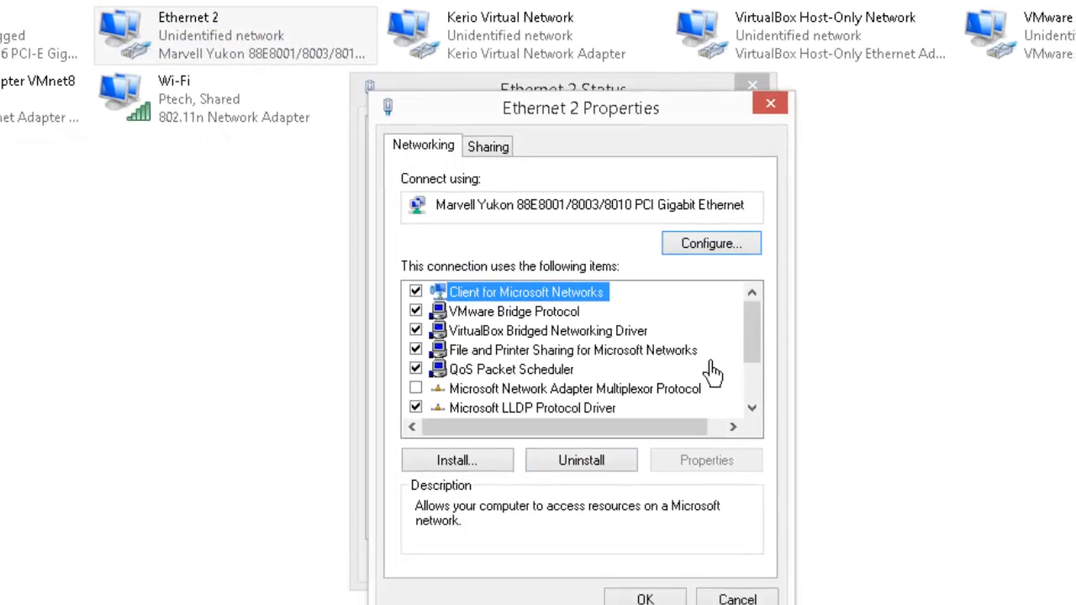
left_click_drag(784, 353, 785, 428)
left_click(555, 354)
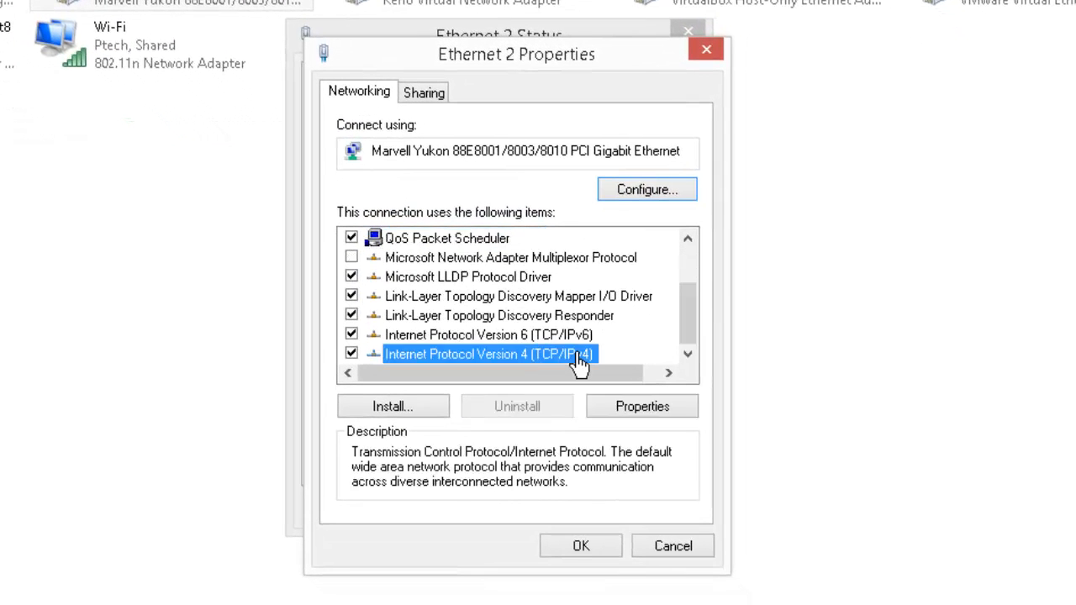
left_click(642, 408)
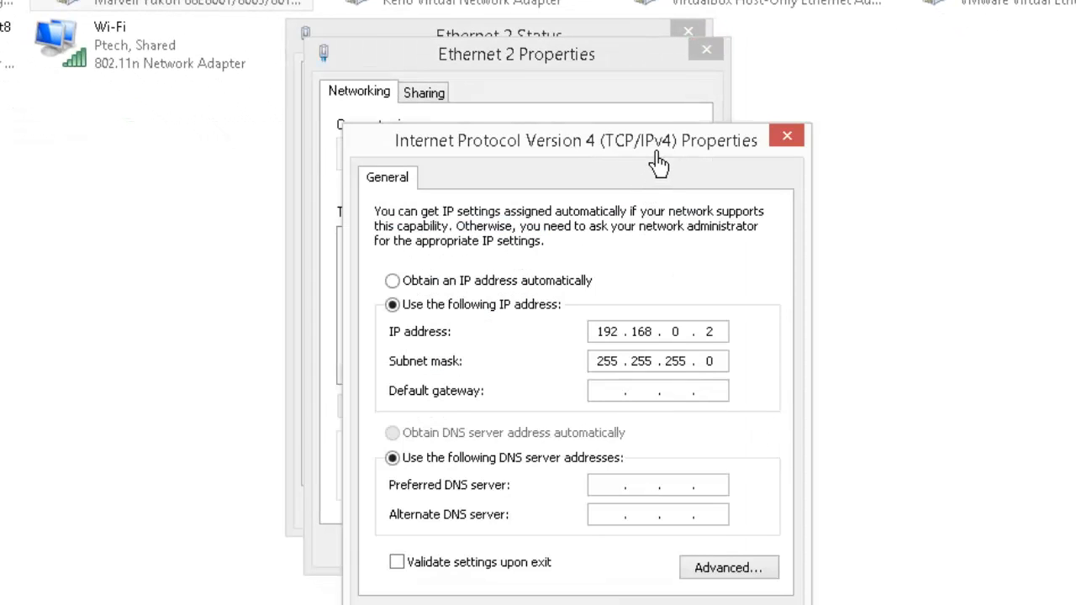
left_click_drag(651, 145, 552, 56)
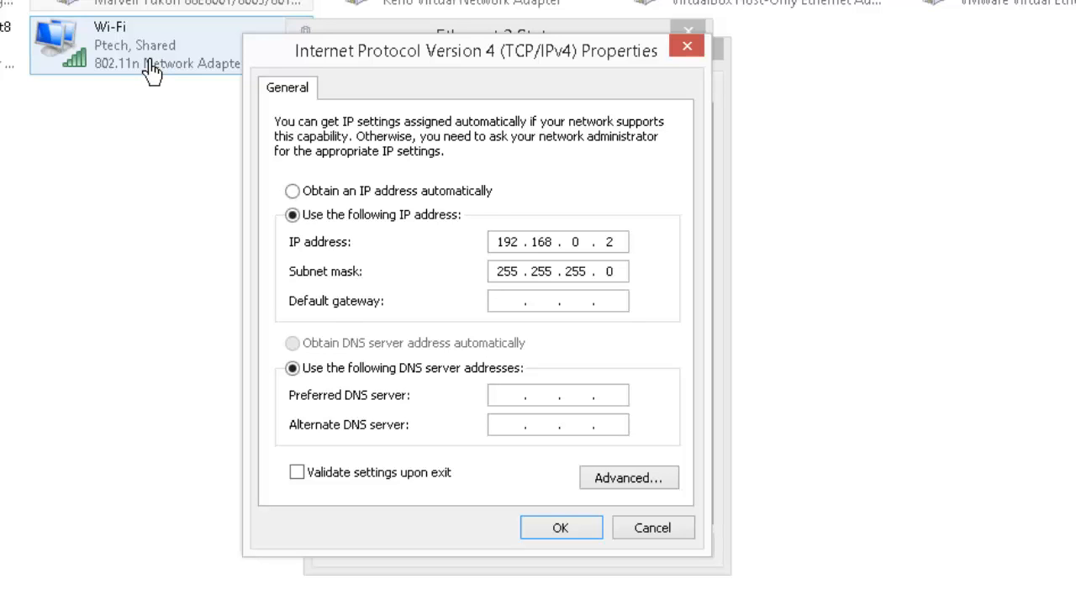
Set Ethernet 2's preferred DNS server to 8.8.8.8 and alternate DNS server to 4.2.2.4, and close all its network windows.
double_click(577, 242)
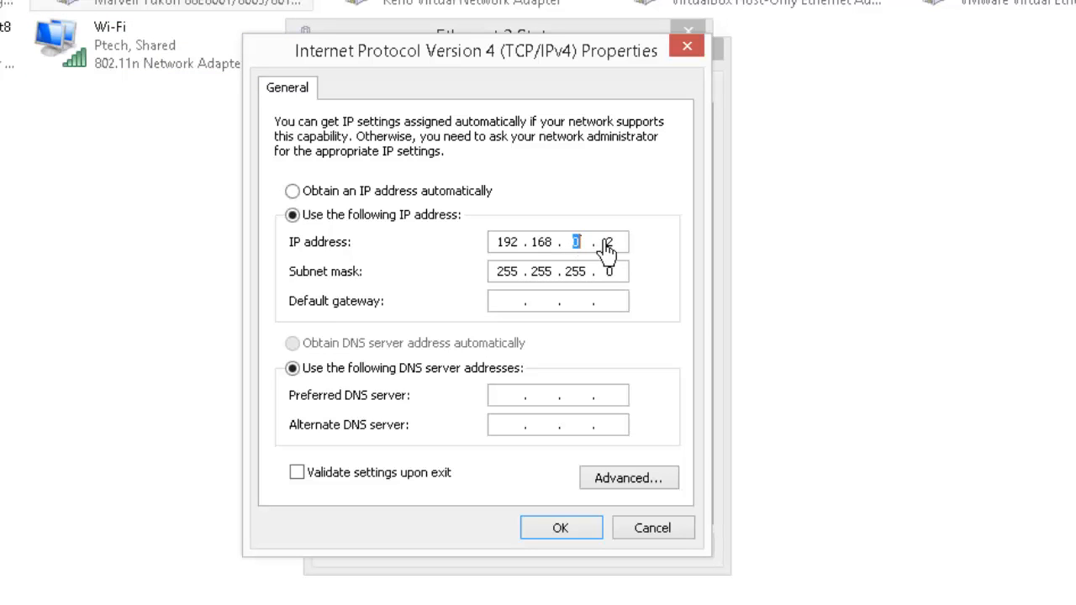
double_click(611, 243)
left_click(591, 249)
left_click(506, 303)
left_click(505, 404)
type("8 . 8 . 8 . 8")
left_click(507, 425)
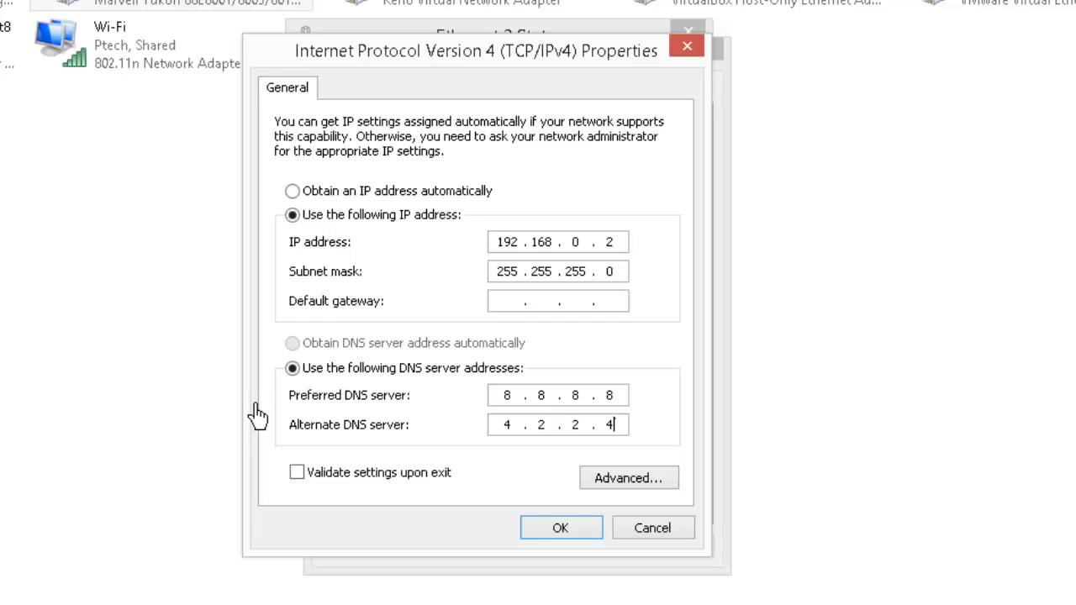
left_click(580, 535)
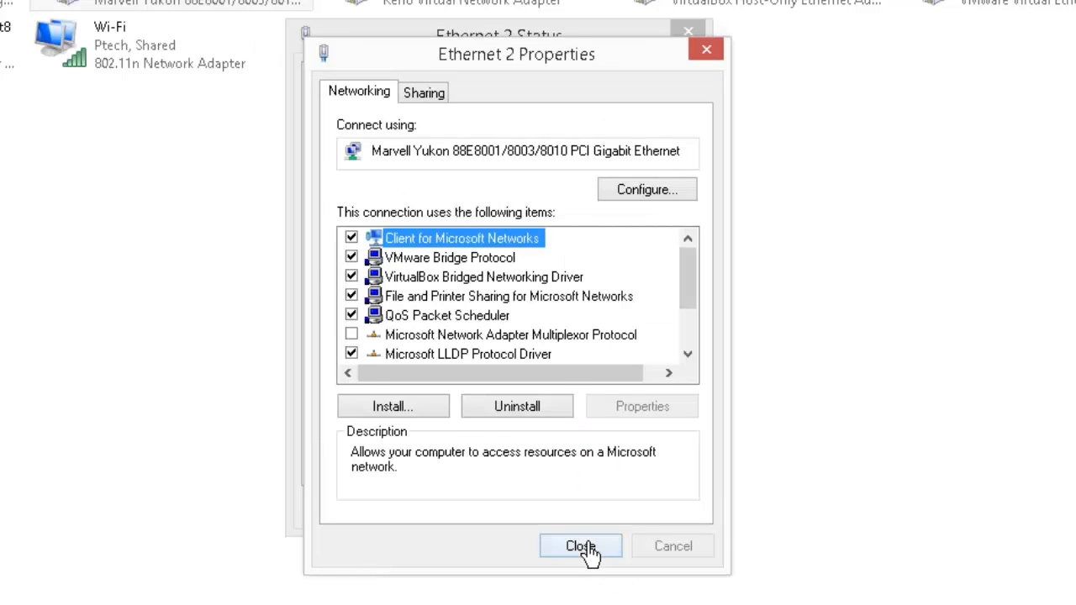
left_click(580, 546)
left_click(643, 509)
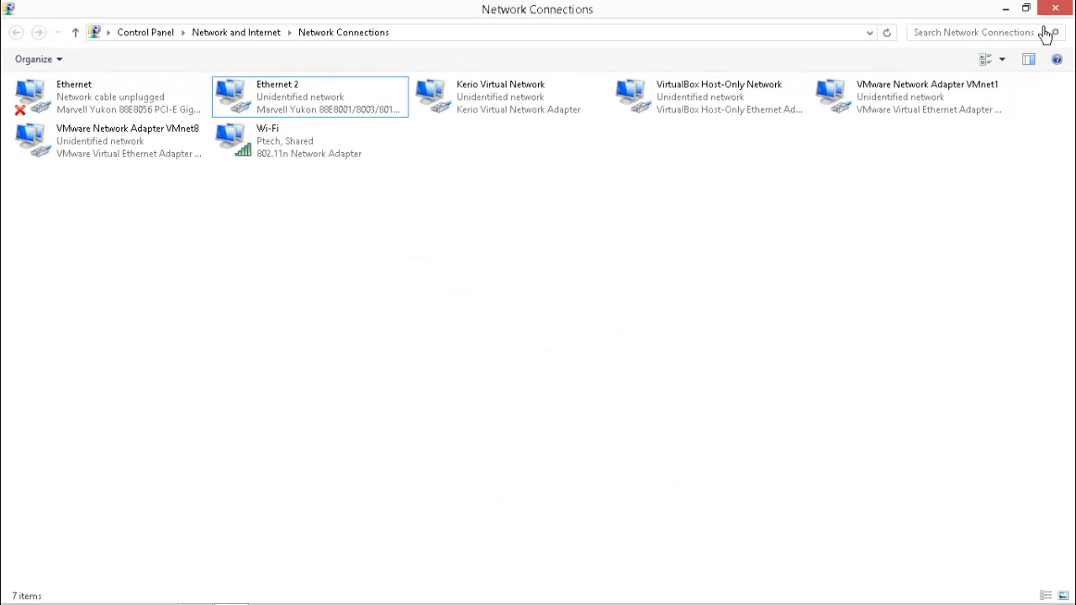
left_click(1055, 9)
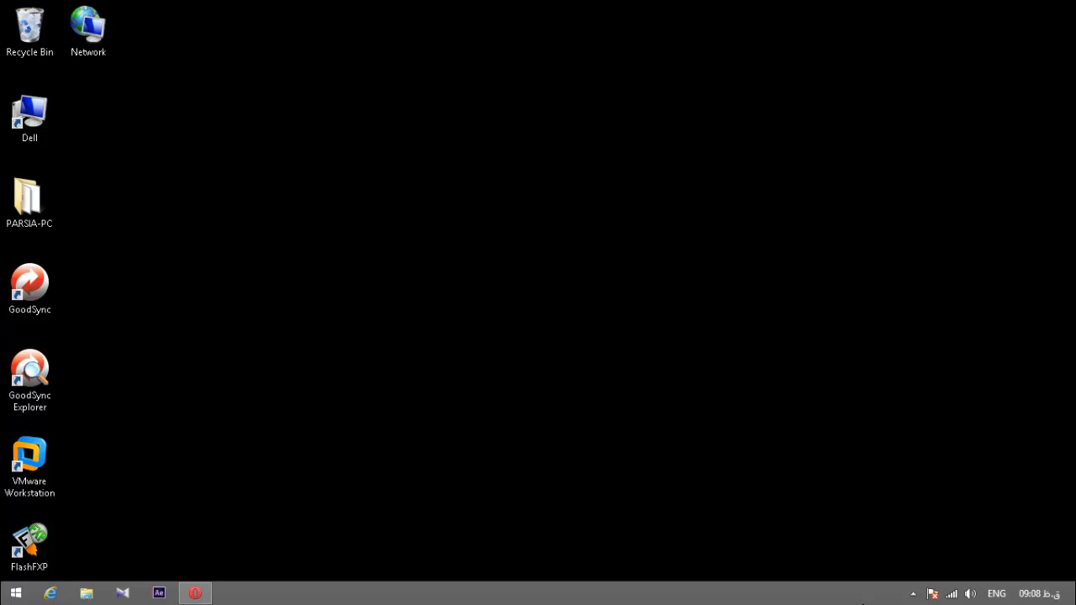
Minimize the remote desktop session to 192.168.0.2 and open Network Connections on the local Windows 7 computer with ncpa.cpl.
mouse_move(648, 9)
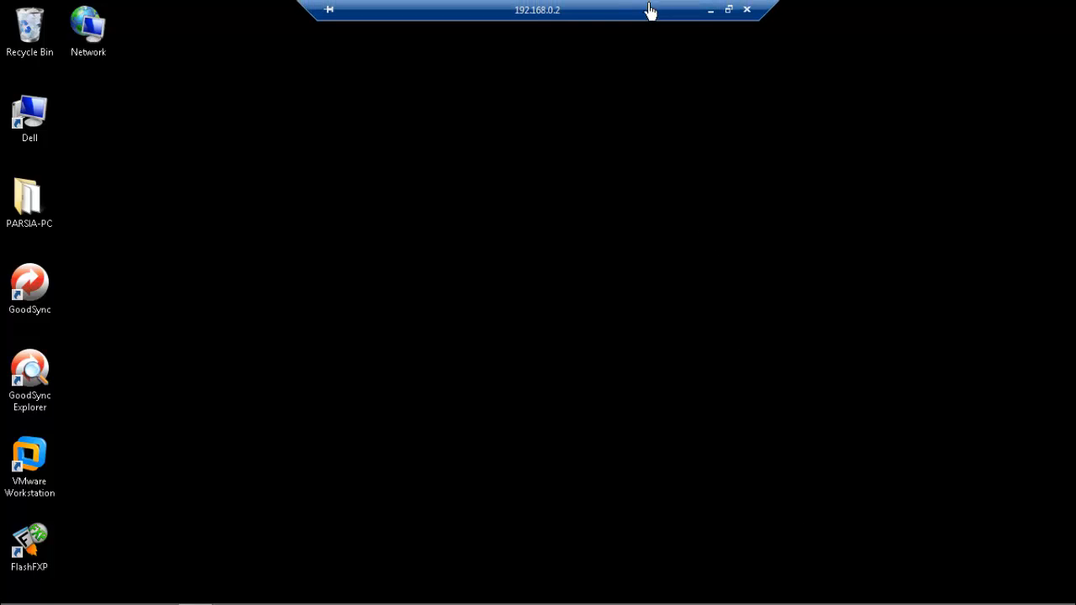
left_click(711, 11)
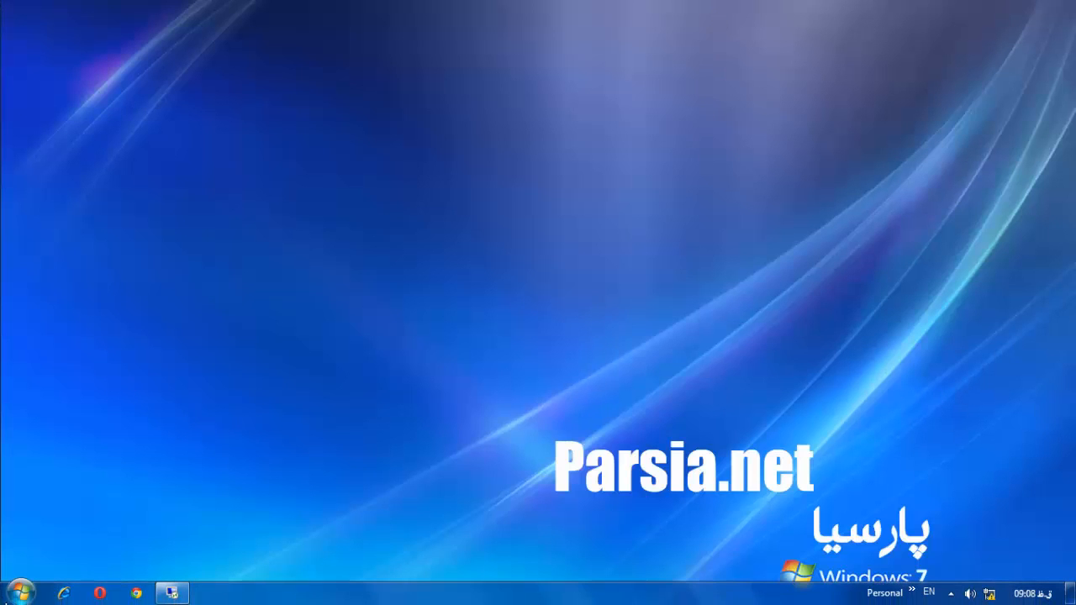
left_click(20, 592)
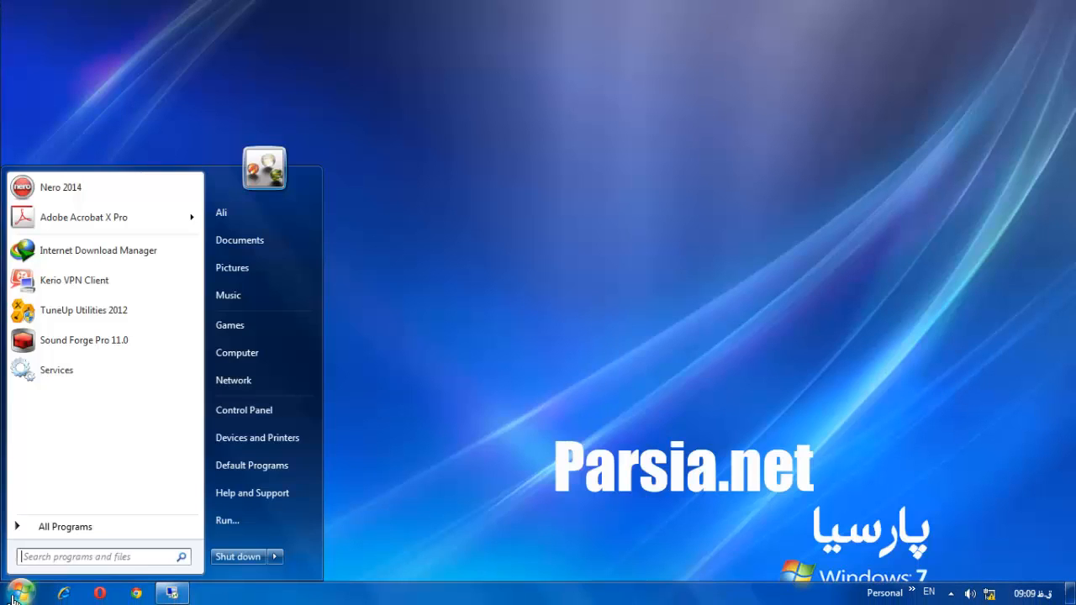
left_click(175, 595)
left_click(710, 12)
left_click(19, 594)
left_click(220, 521)
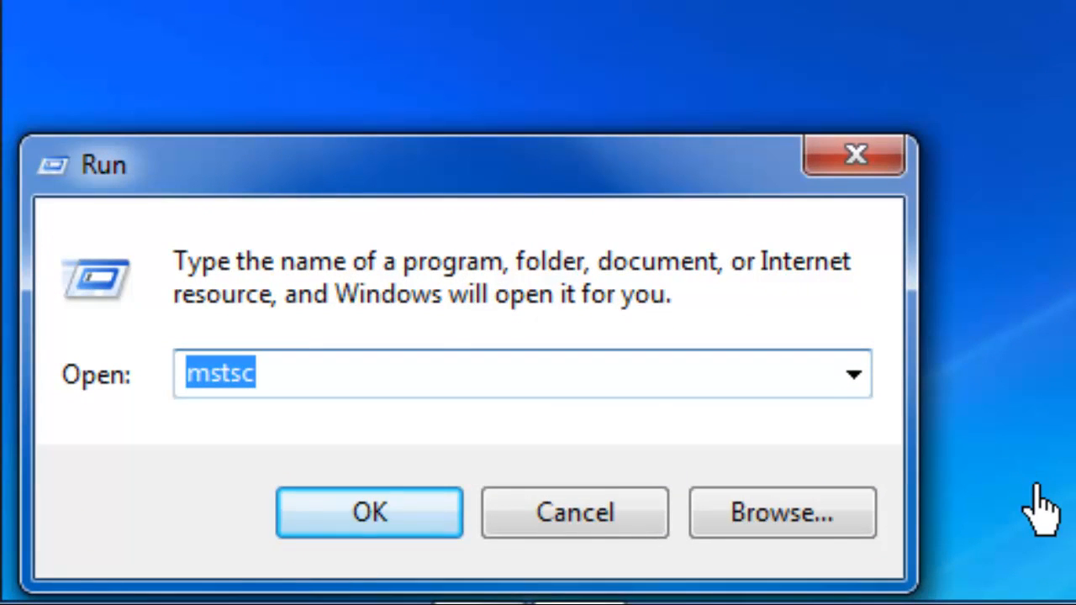
type("nc")
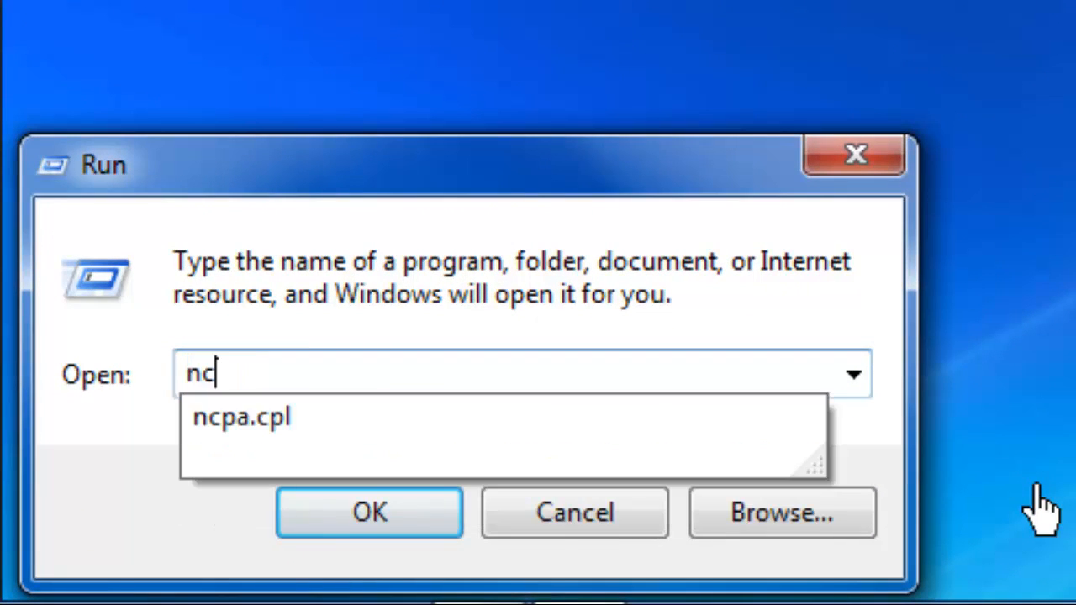
type("p")
key("Down")
key("Return")
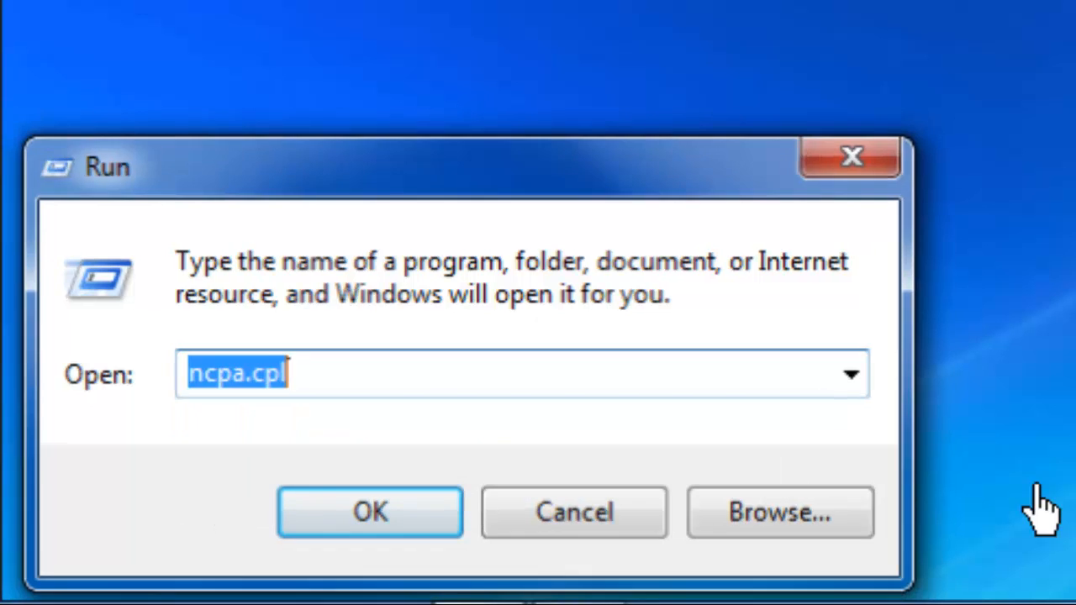
key("Return")
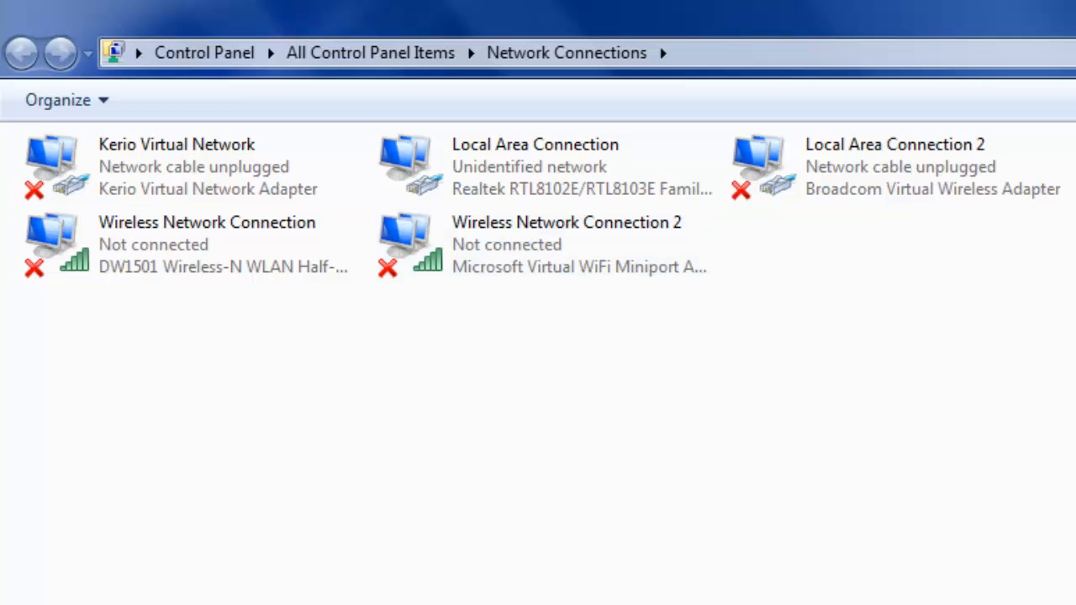
Open the Internet Protocol Version 4 (TCP/IPv4) properties of the Realtek Local Area Connection.
mouse_move(924, 591)
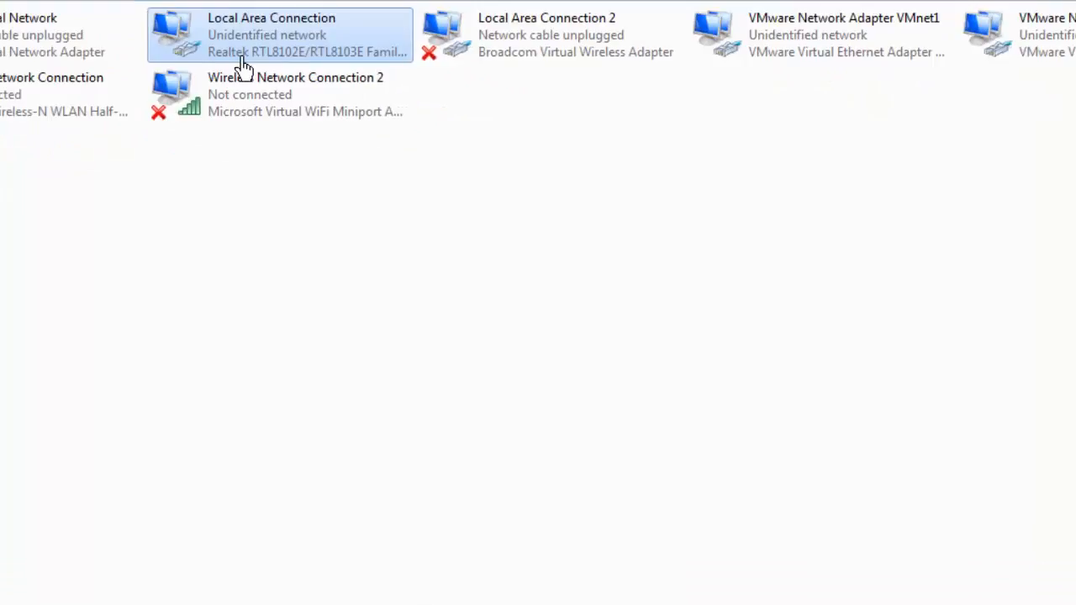
double_click(242, 65)
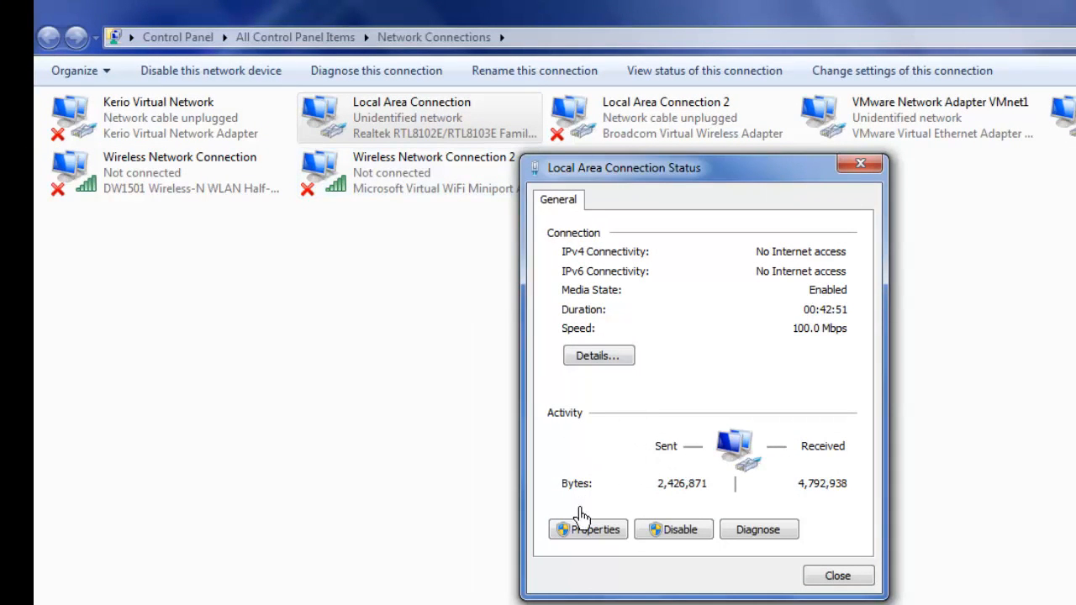
left_click(593, 531)
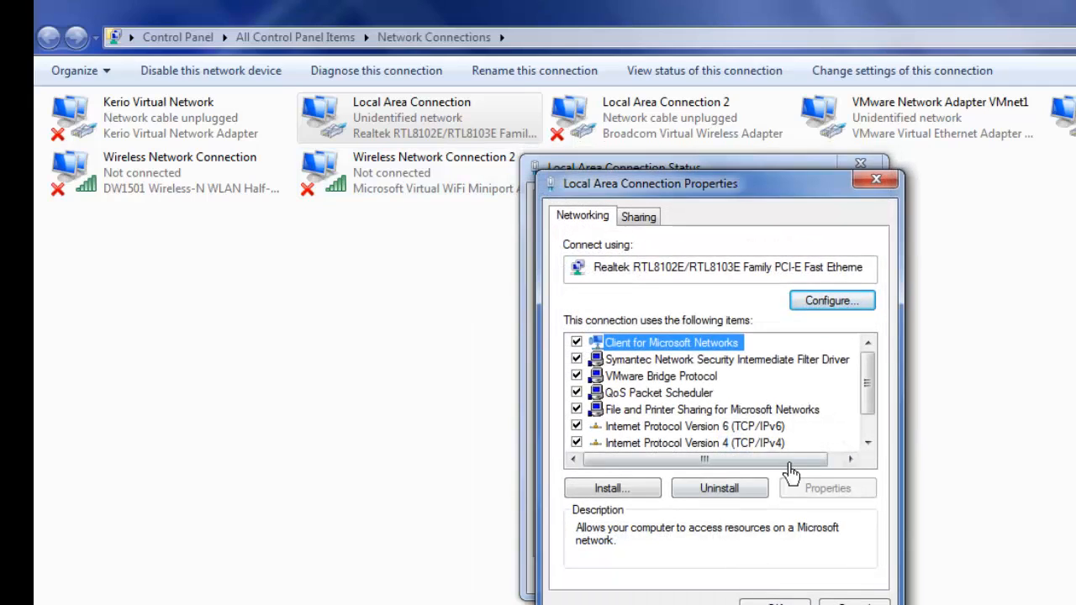
left_click(774, 446)
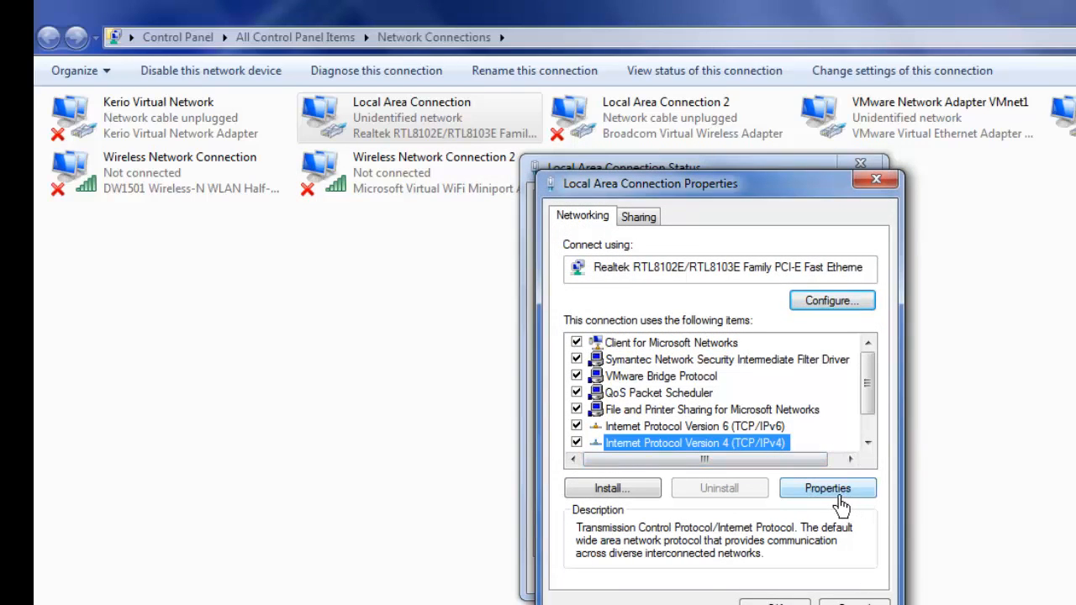
left_click(836, 492)
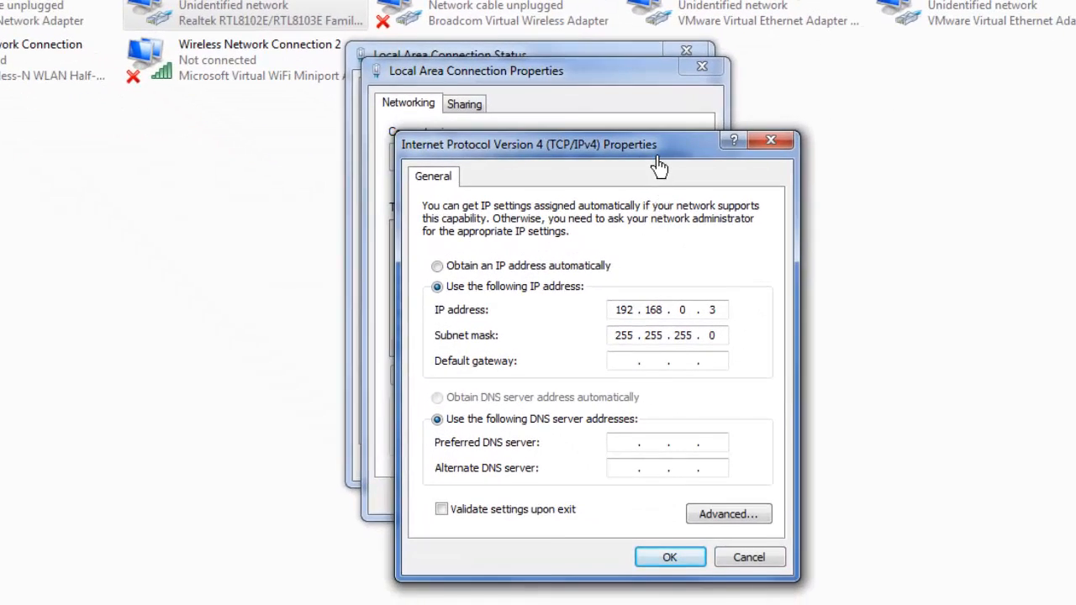
left_click_drag(777, 241, 767, 183)
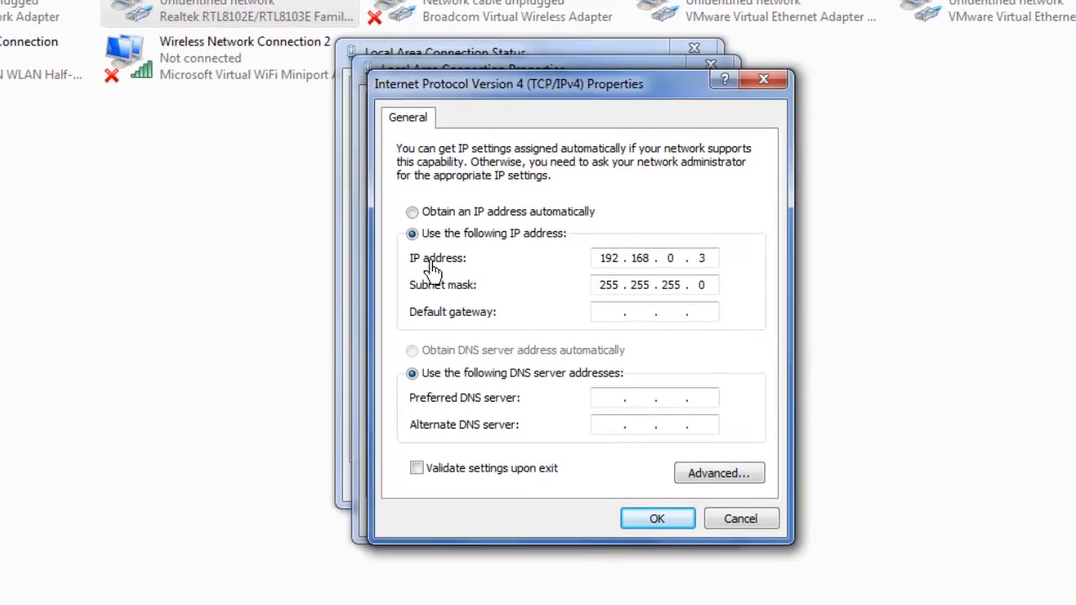
Set the Local Area Connection's default gateway to the remote computer's address, 192.168.0.2.
double_click(668, 263)
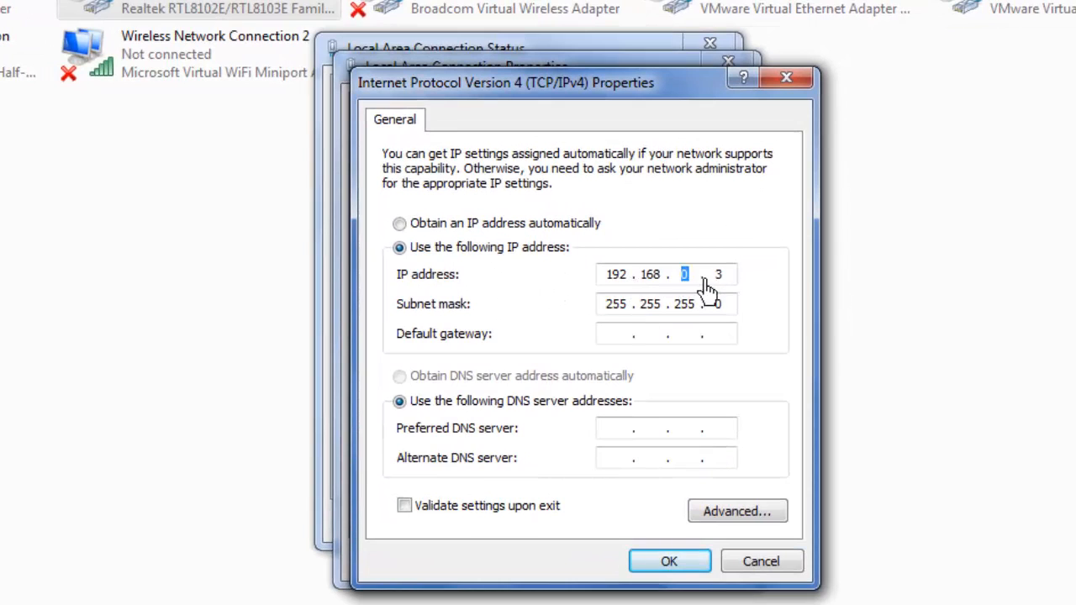
left_click(613, 342)
type("2168")
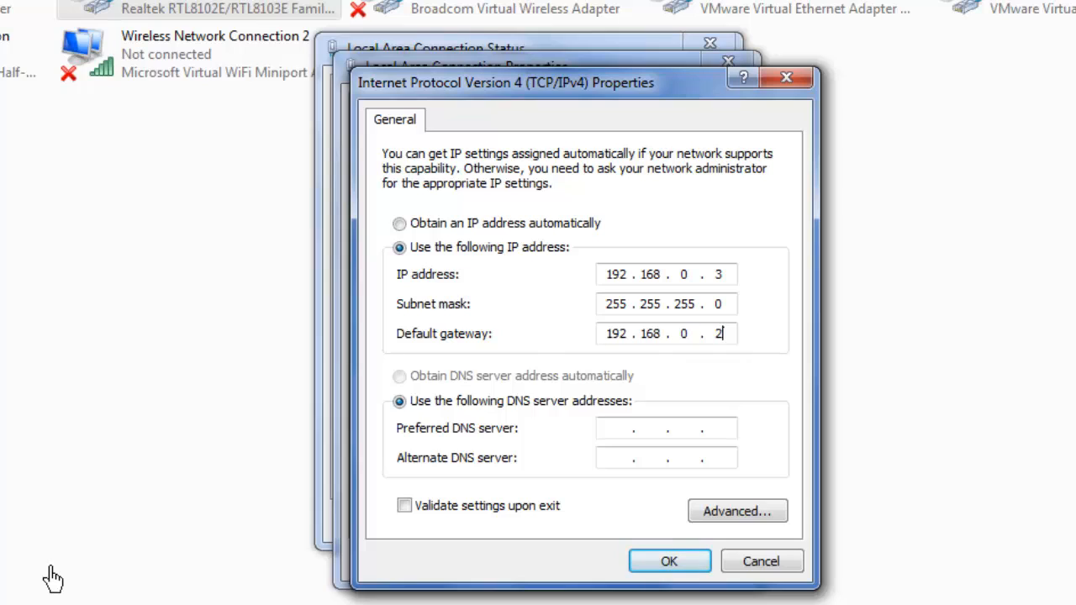
Set preferred DNS server 8.8.8.8 and alternate 4.2.2.4, save the configuration despite multiple gateways, and close the Local Area Connection dialogs.
left_click(611, 431)
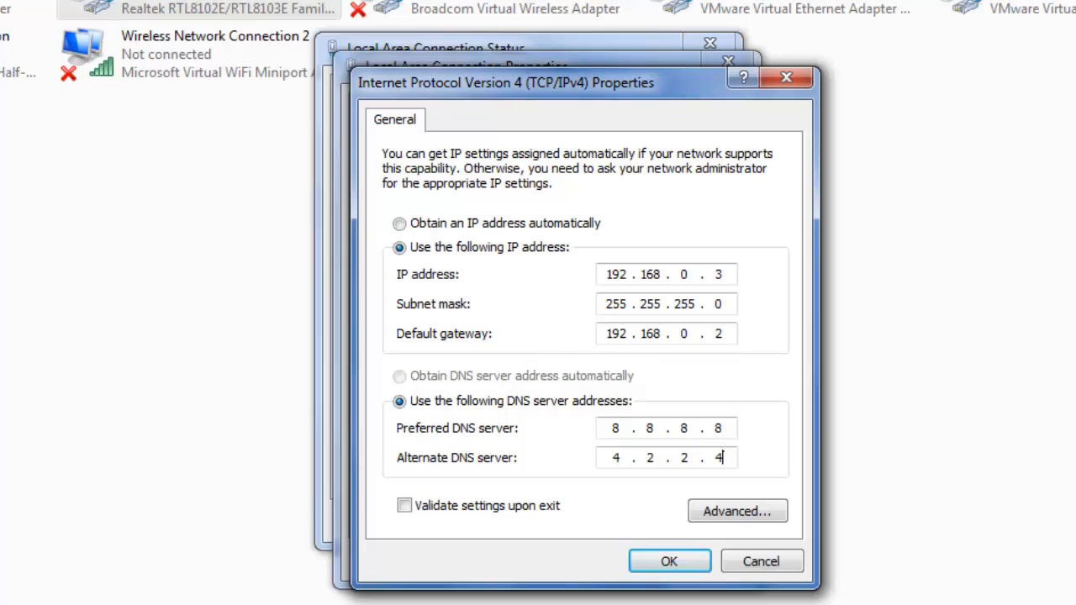
left_click(665, 559)
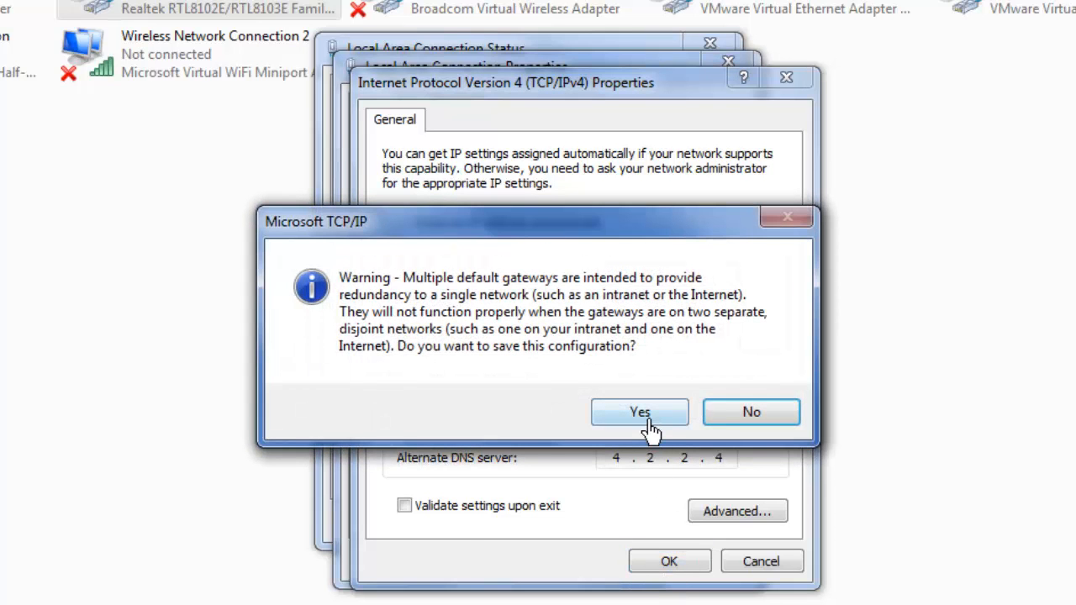
left_click(652, 429)
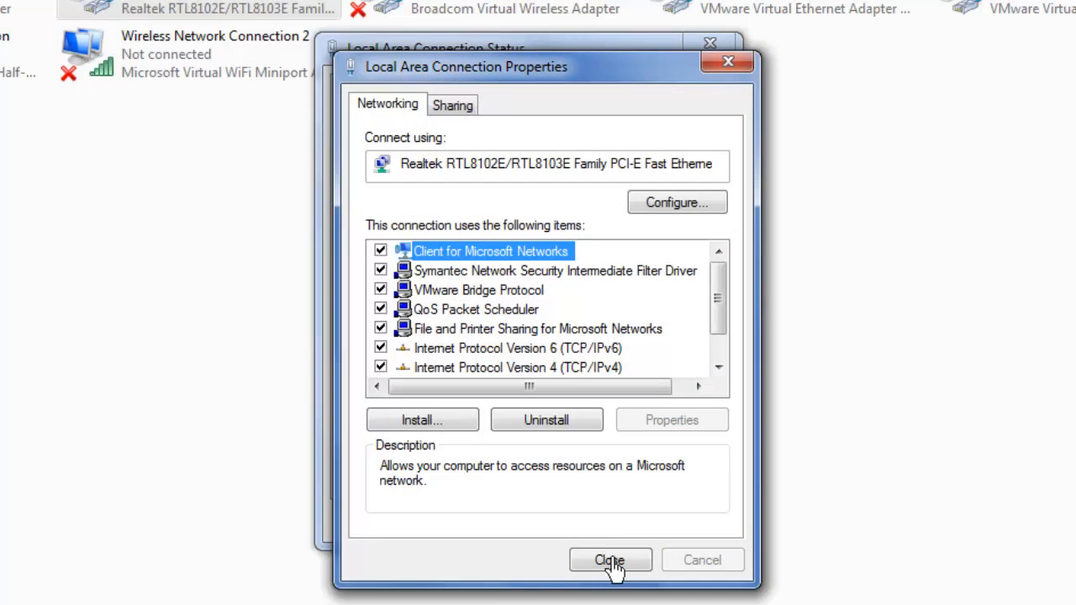
left_click(611, 559)
left_click(675, 526)
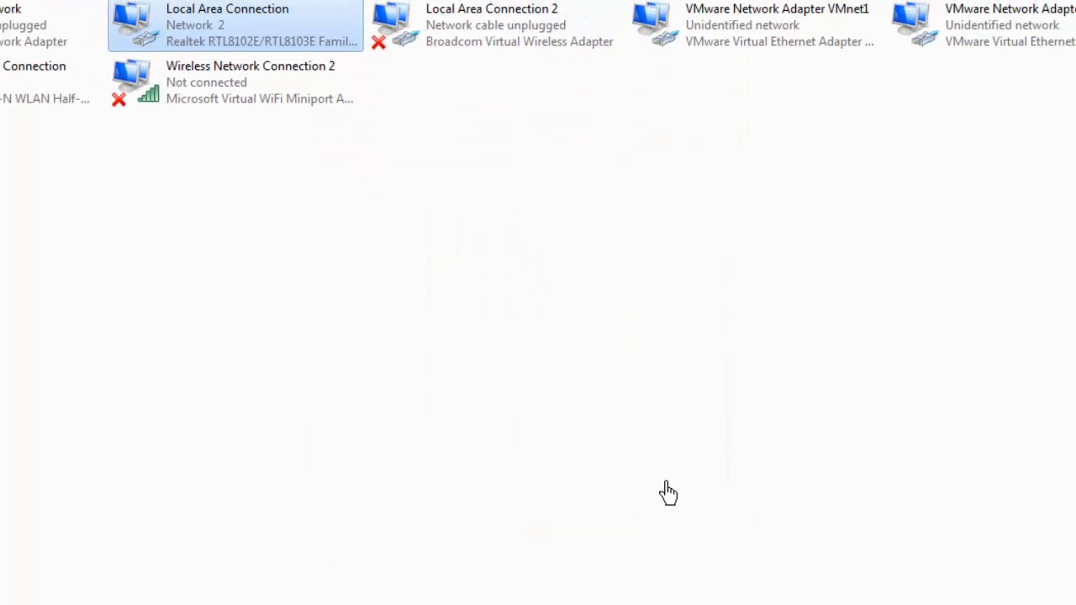
Open Network and Sharing Center from All Control Panel Items and check the Local Area Connection's Internet access.
mouse_move(660, 603)
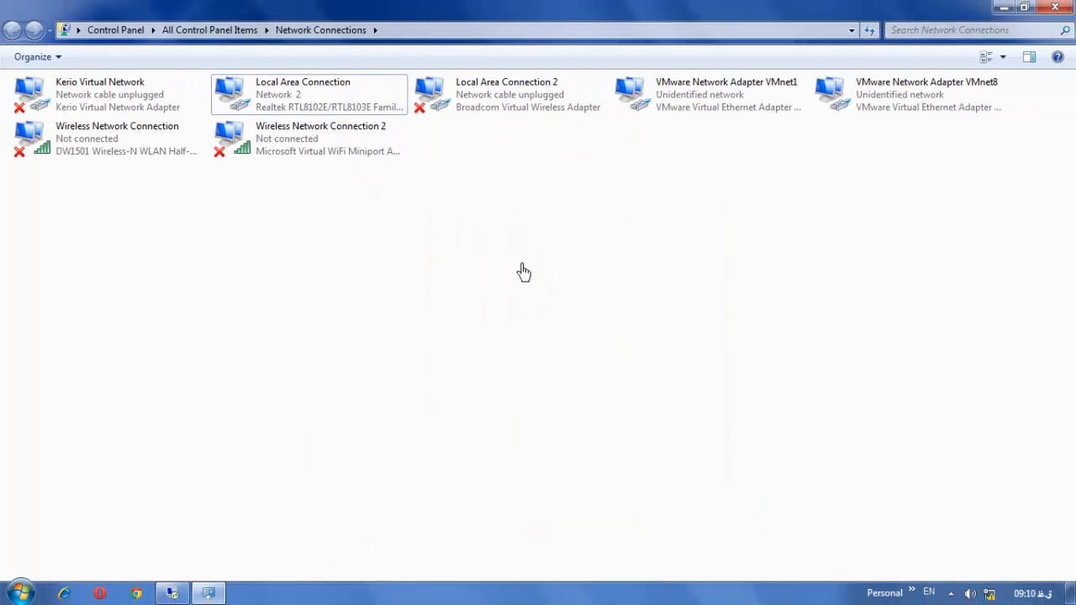
left_click(208, 593)
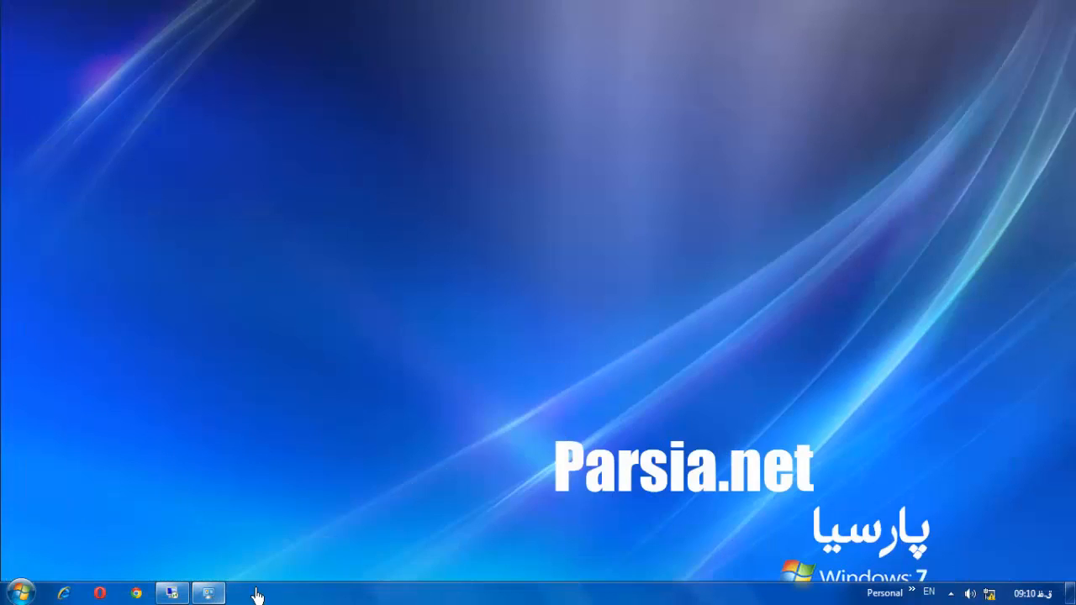
left_click(209, 594)
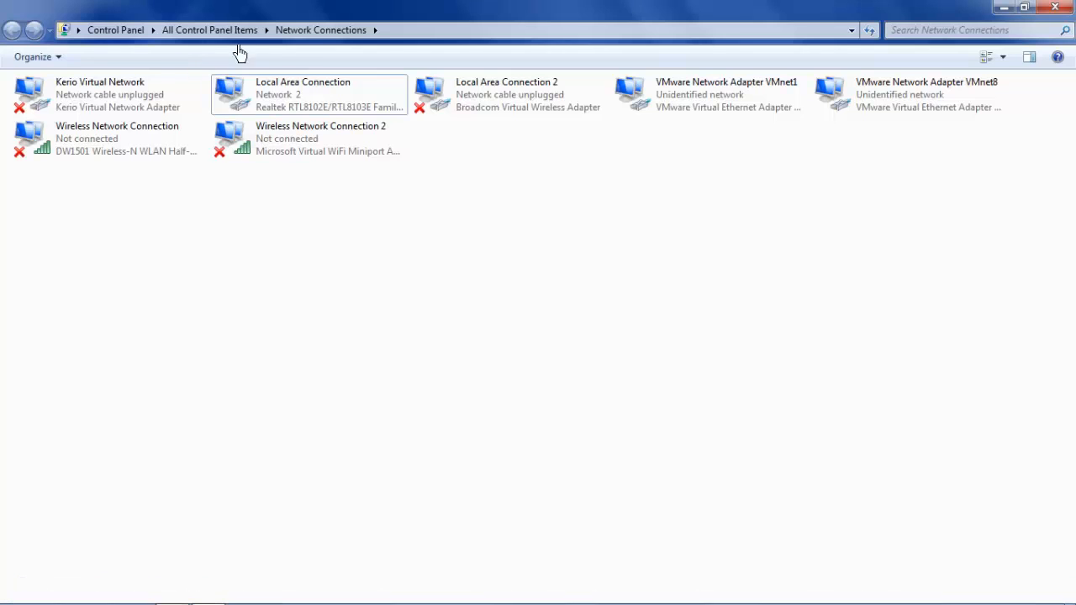
left_click(206, 31)
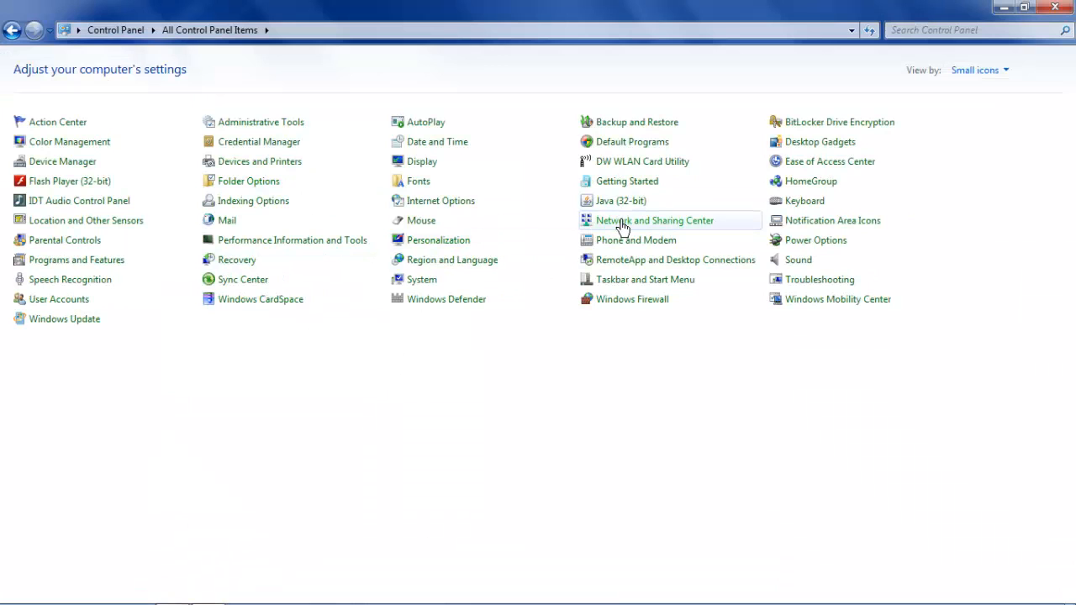
left_click(622, 223)
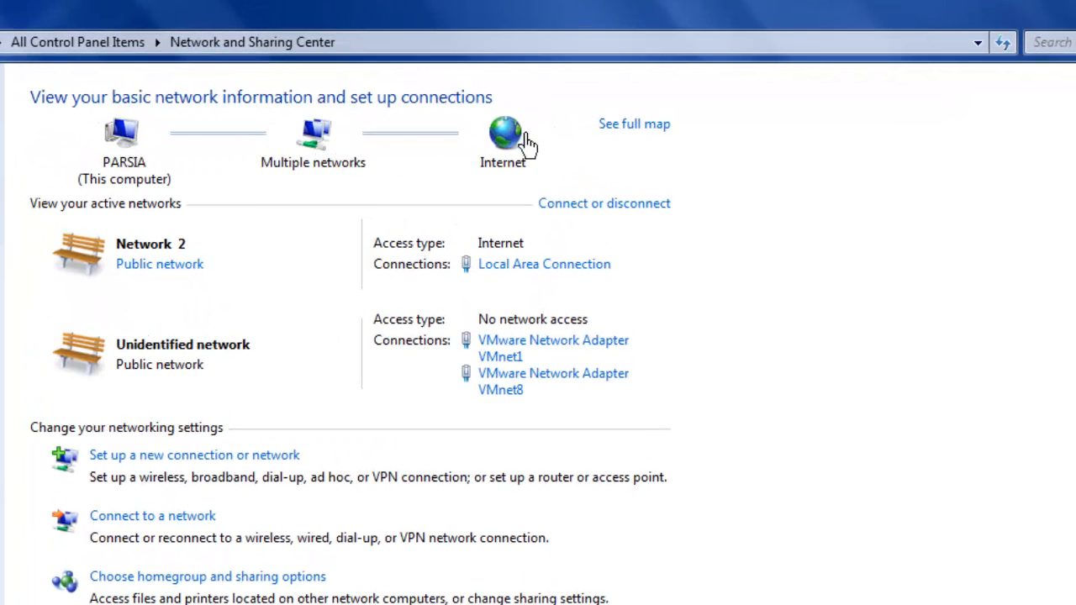
Switch to Chrome and load the Google home page to test the shared Internet connection.
mouse_move(931, 598)
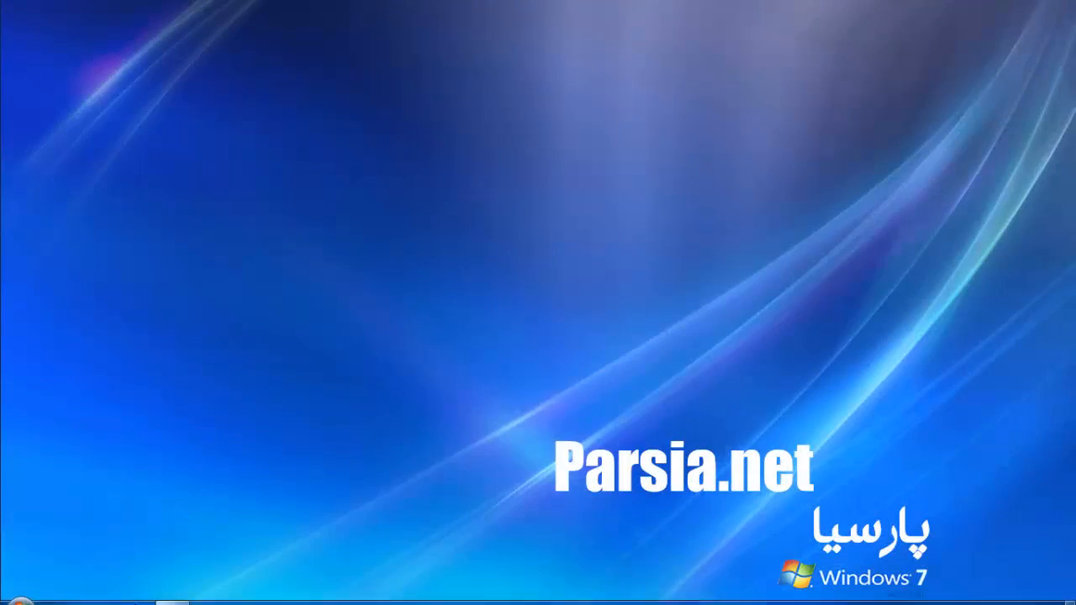
left_click(137, 594)
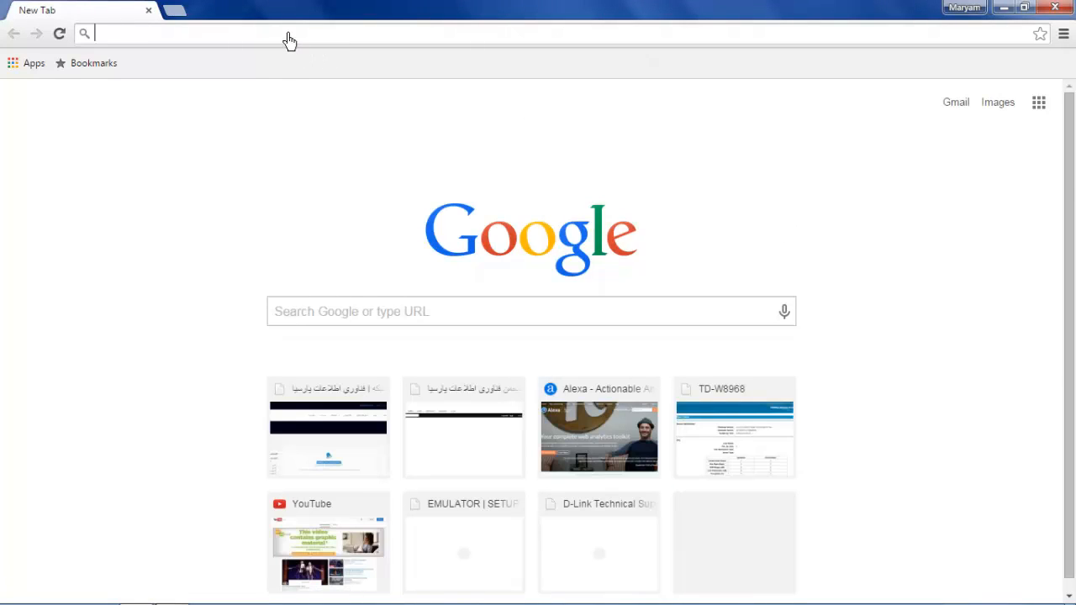
type("goog")
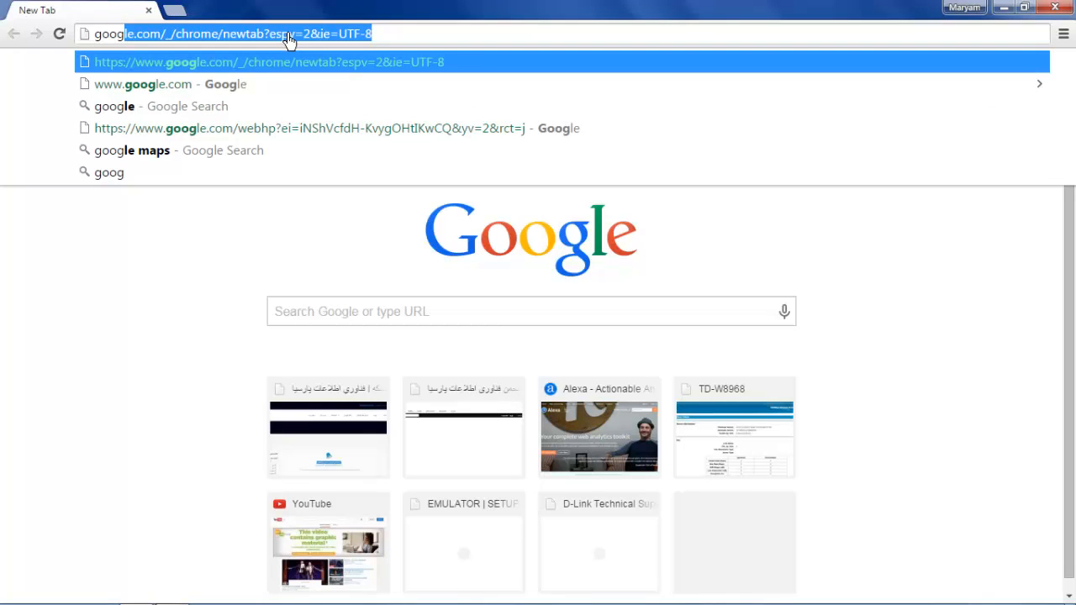
type("le")
key("Return")
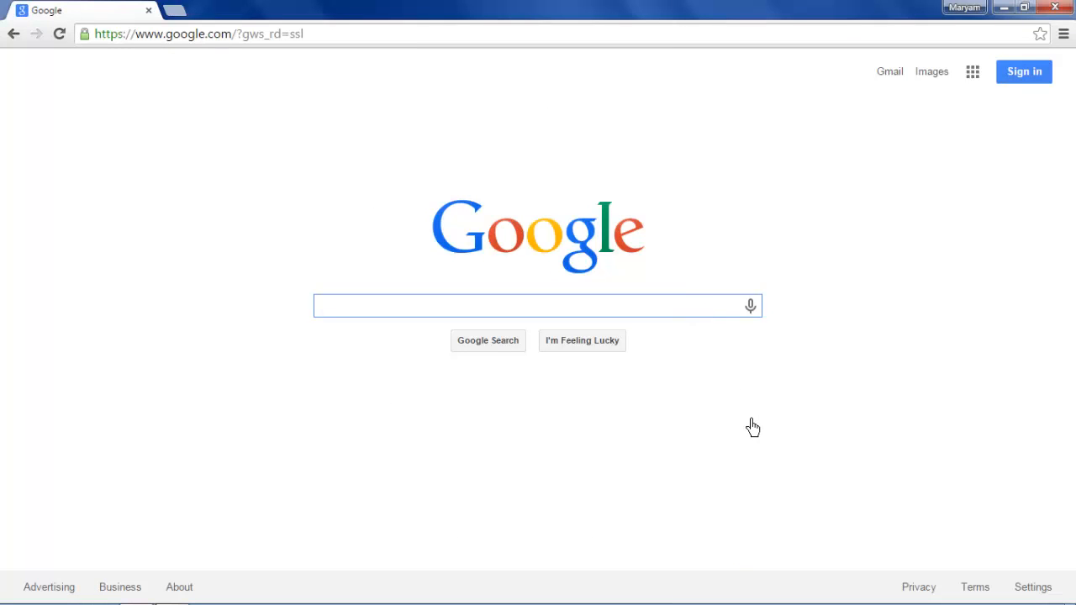
type("ww")
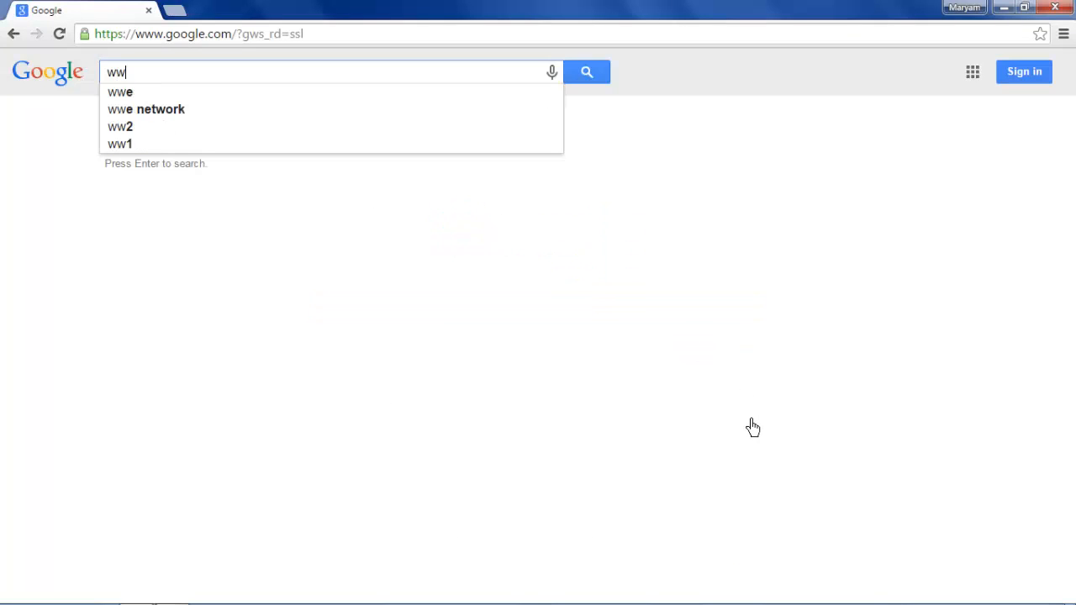
type("w.")
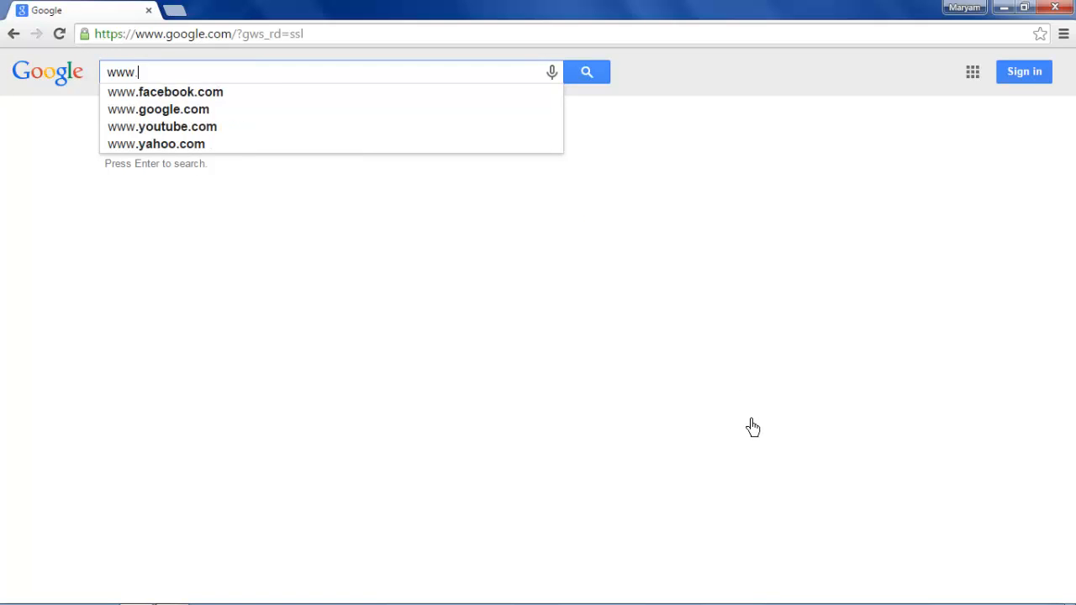
type("parsi")
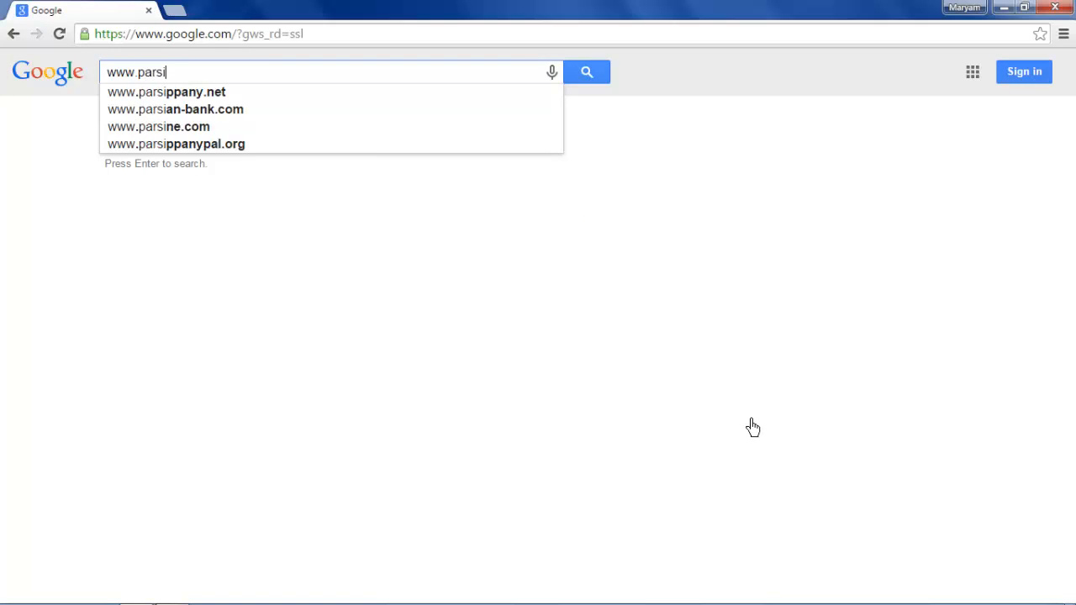
type("a.ne")
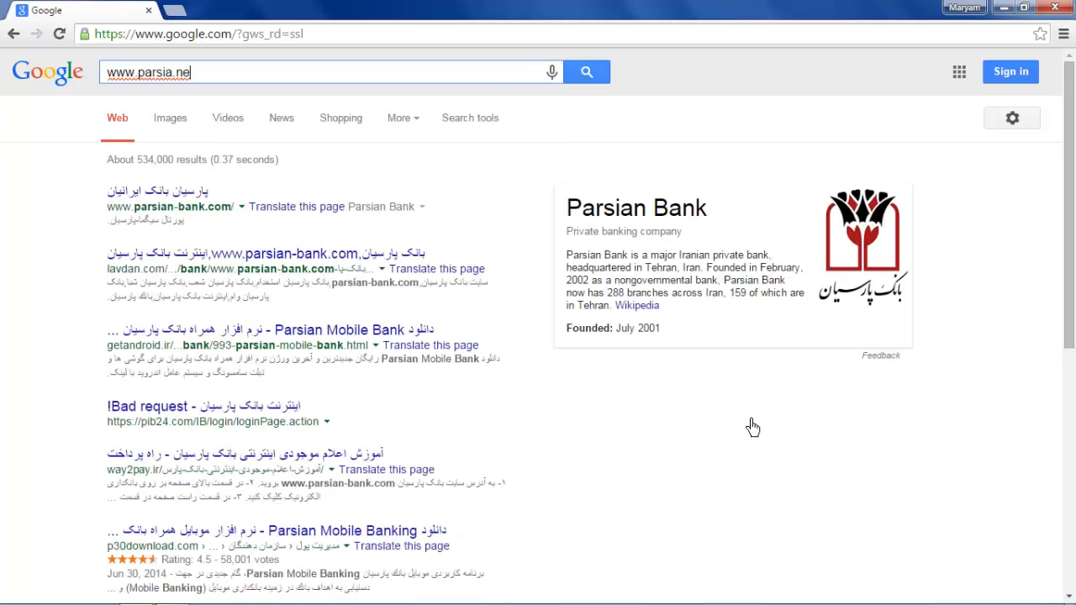
type("t")
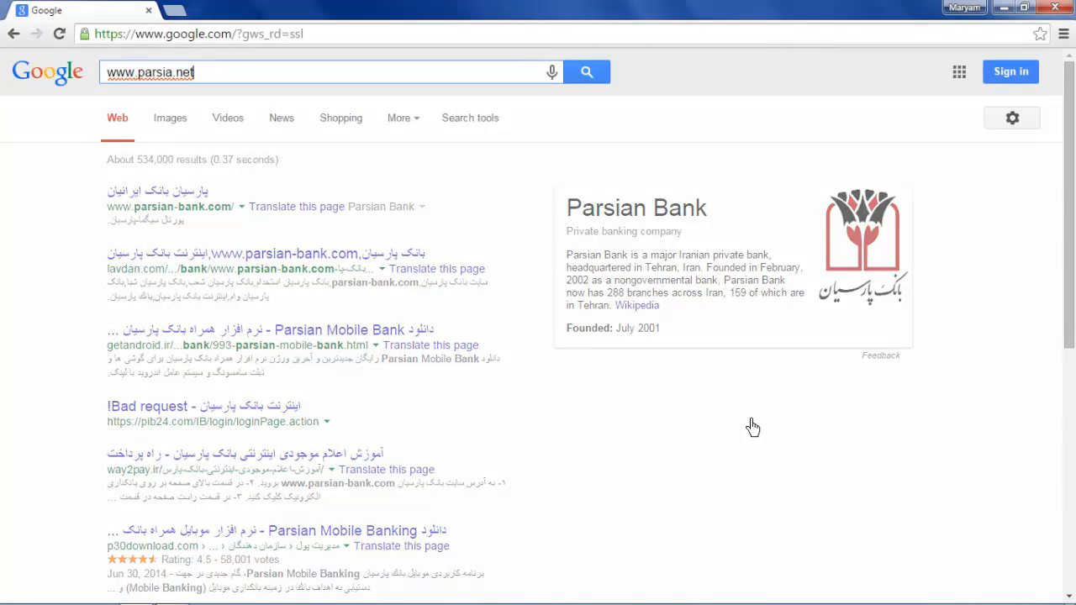
key("Return")
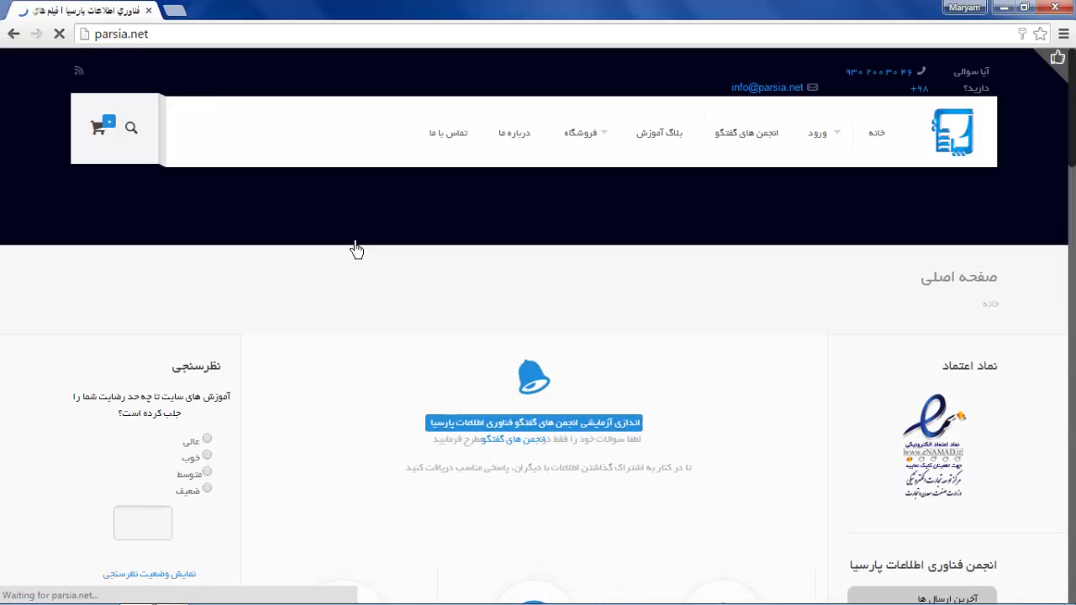
left_click(1004, 9)
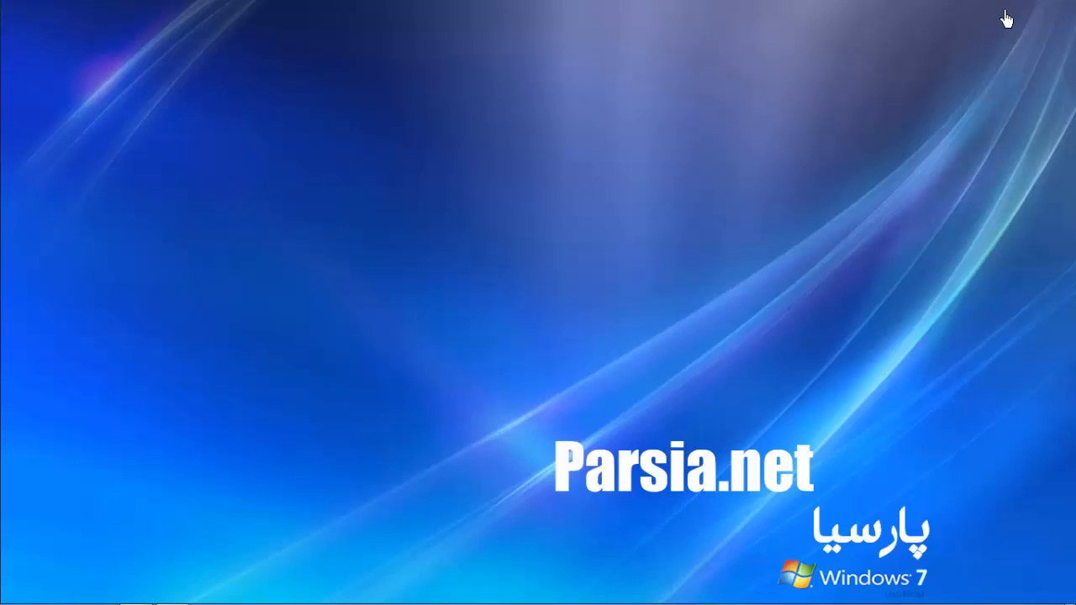